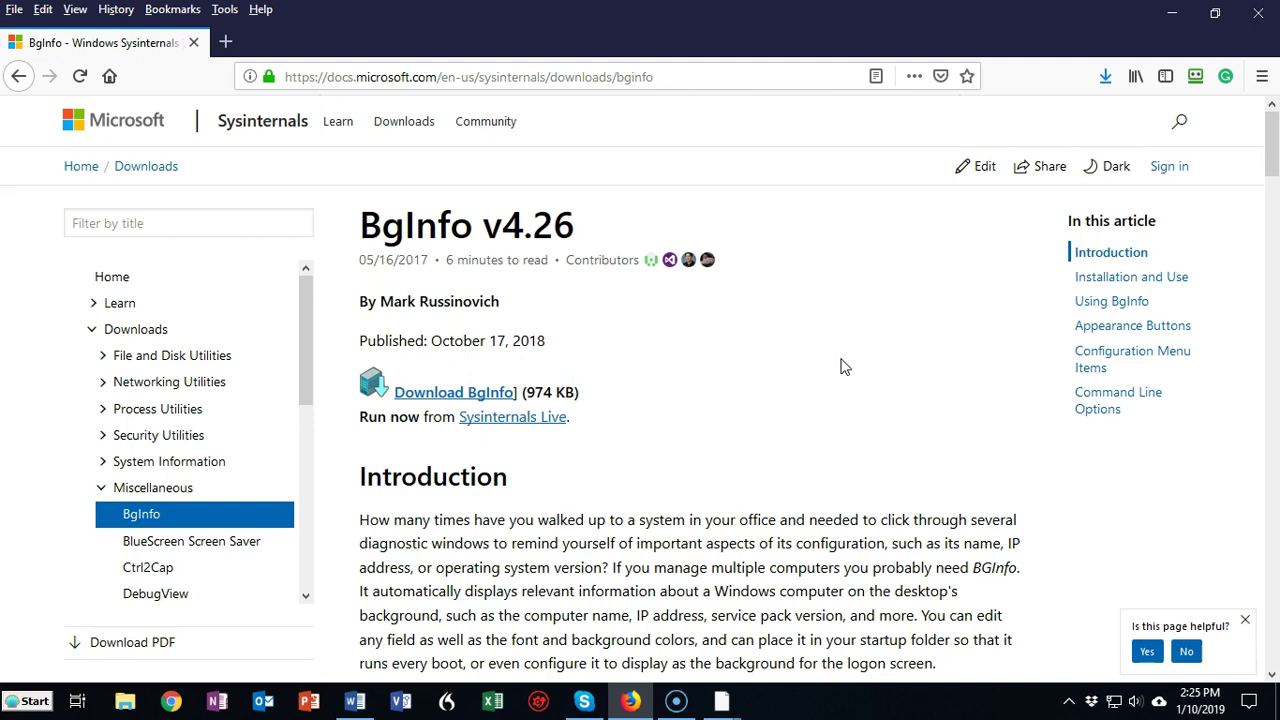
pyautogui.moveTo(305, 309)
pyautogui.mouseDown()
pyautogui.moveTo(306, 471)
pyautogui.moveTo(317, 294)
pyautogui.mouseUp()
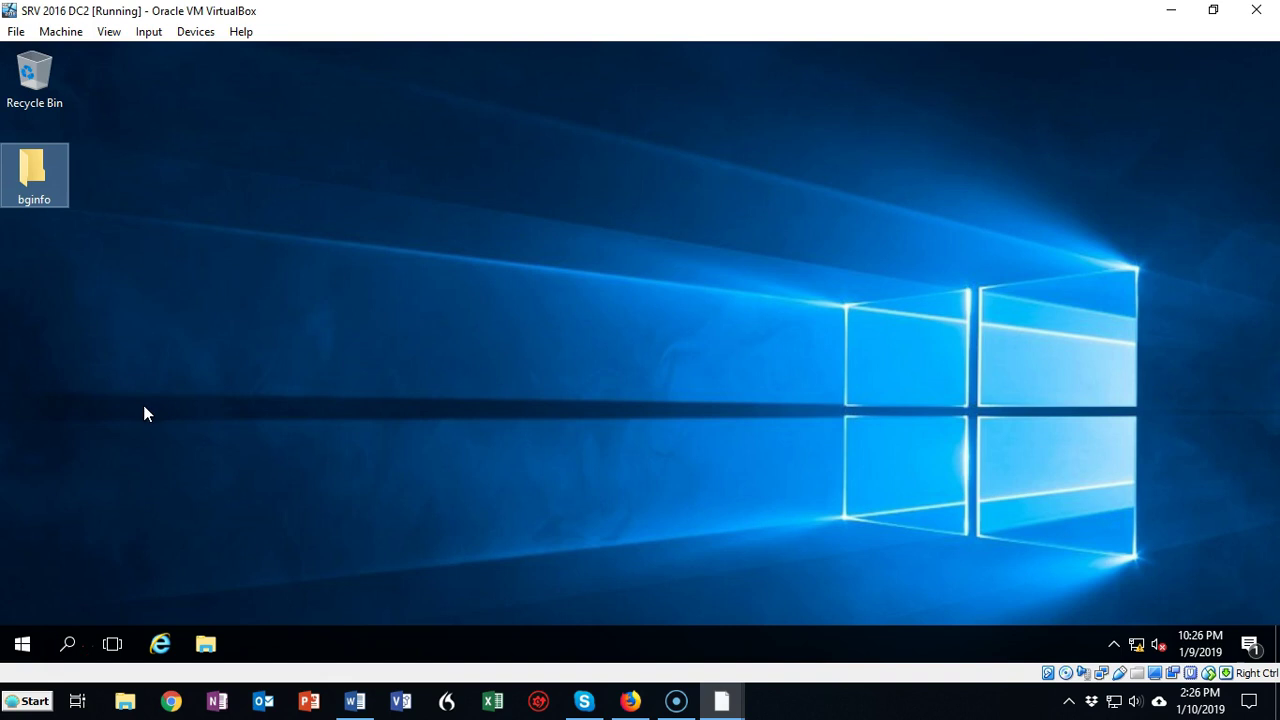
# Run Bginfo64 from the desktop's bginfo folder, accepting its license agreement, and close the folder window.
pyautogui.rightClick(31, 181)
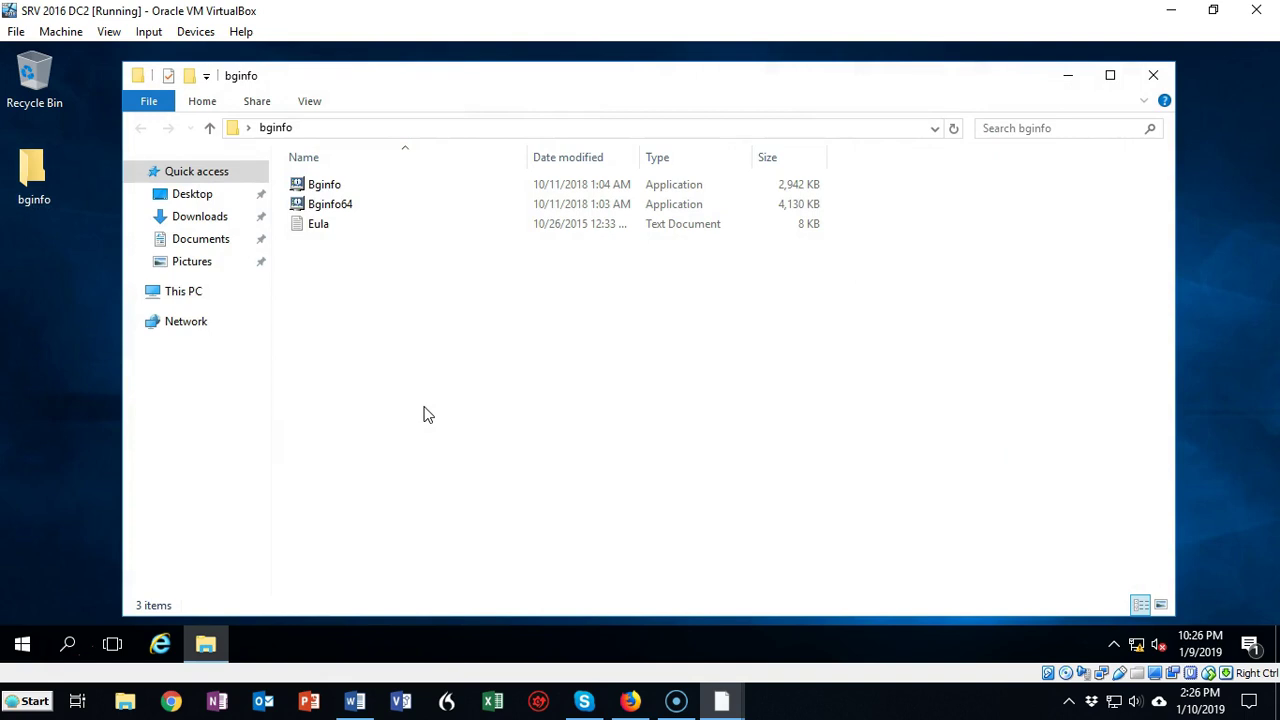
pyautogui.click(426, 394)
pyautogui.doubleClick(343, 206)
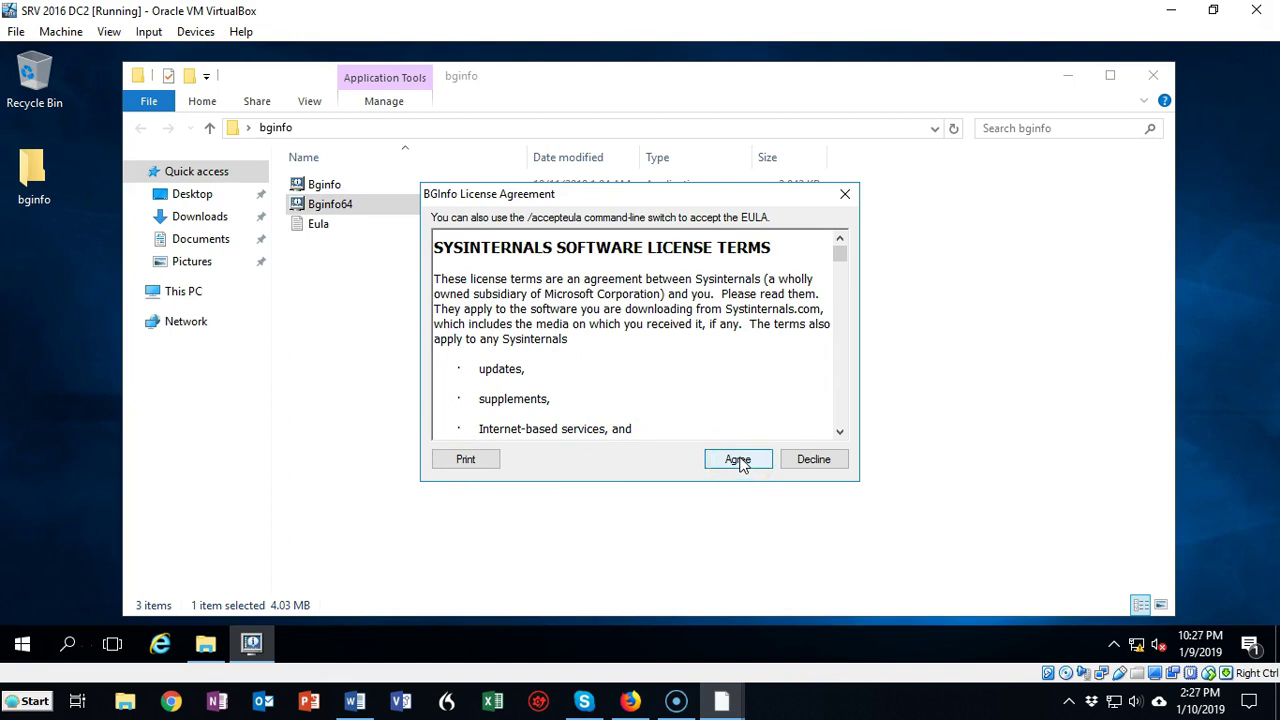
pyautogui.click(738, 460)
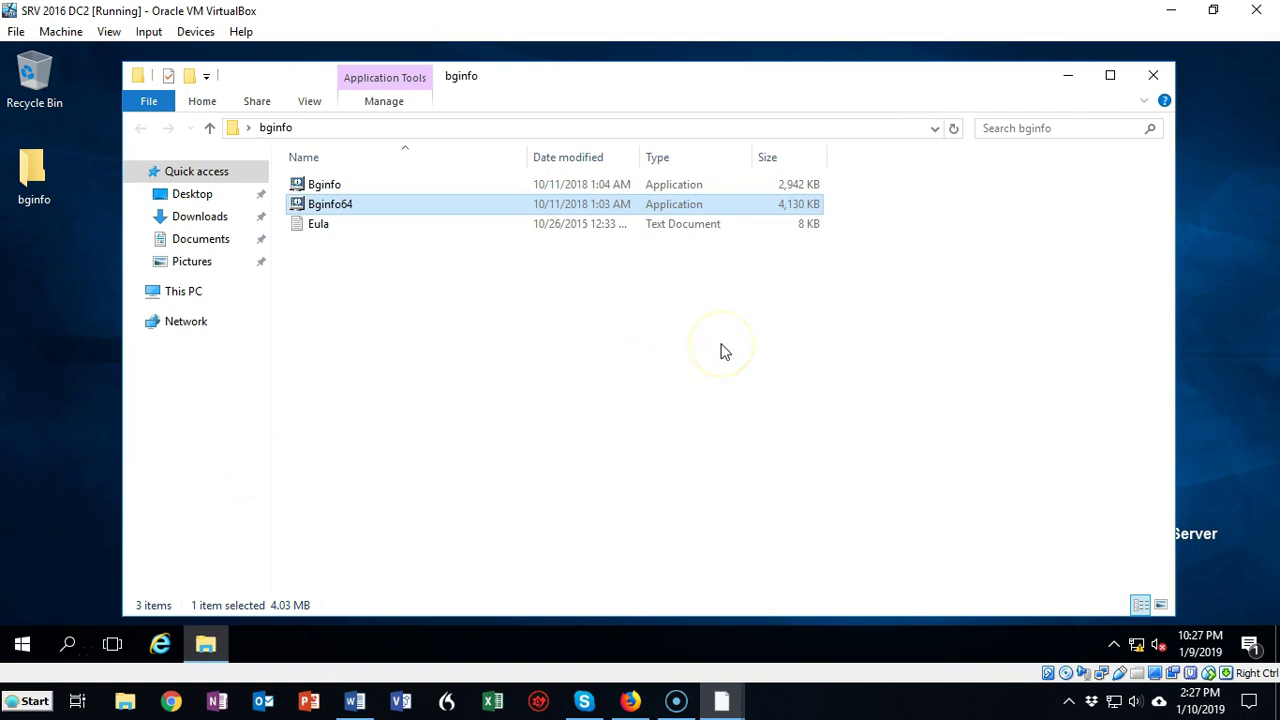
pyautogui.click(1154, 76)
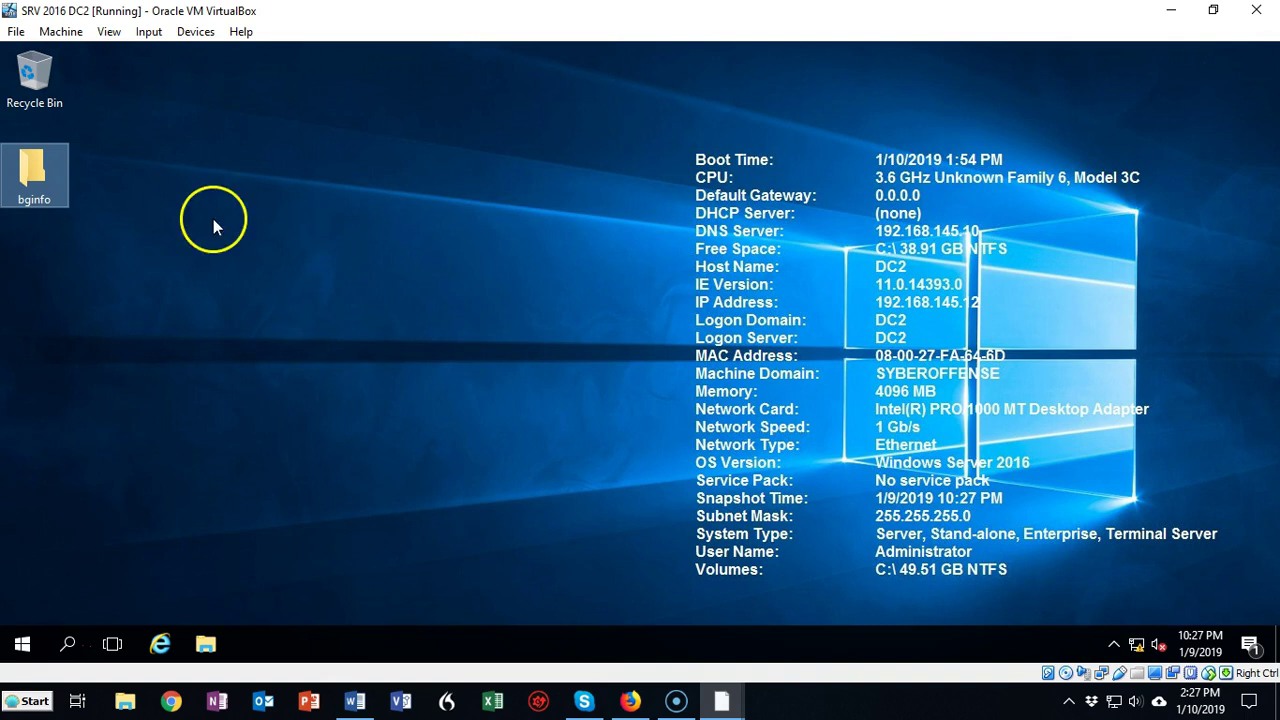
# Reopen Bginfo64 and set the information block's on-screen location to bottom centre, applying it to the desktop.
pyautogui.doubleClick(38, 170)
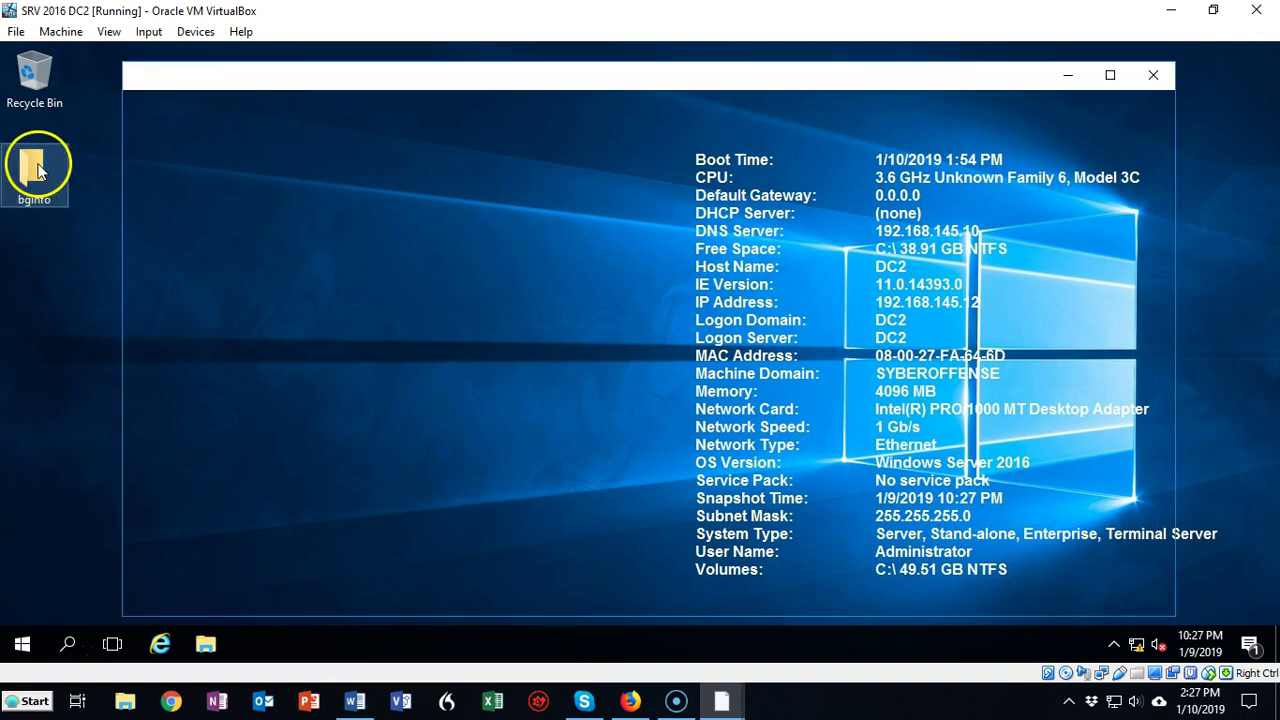
pyautogui.doubleClick(338, 206)
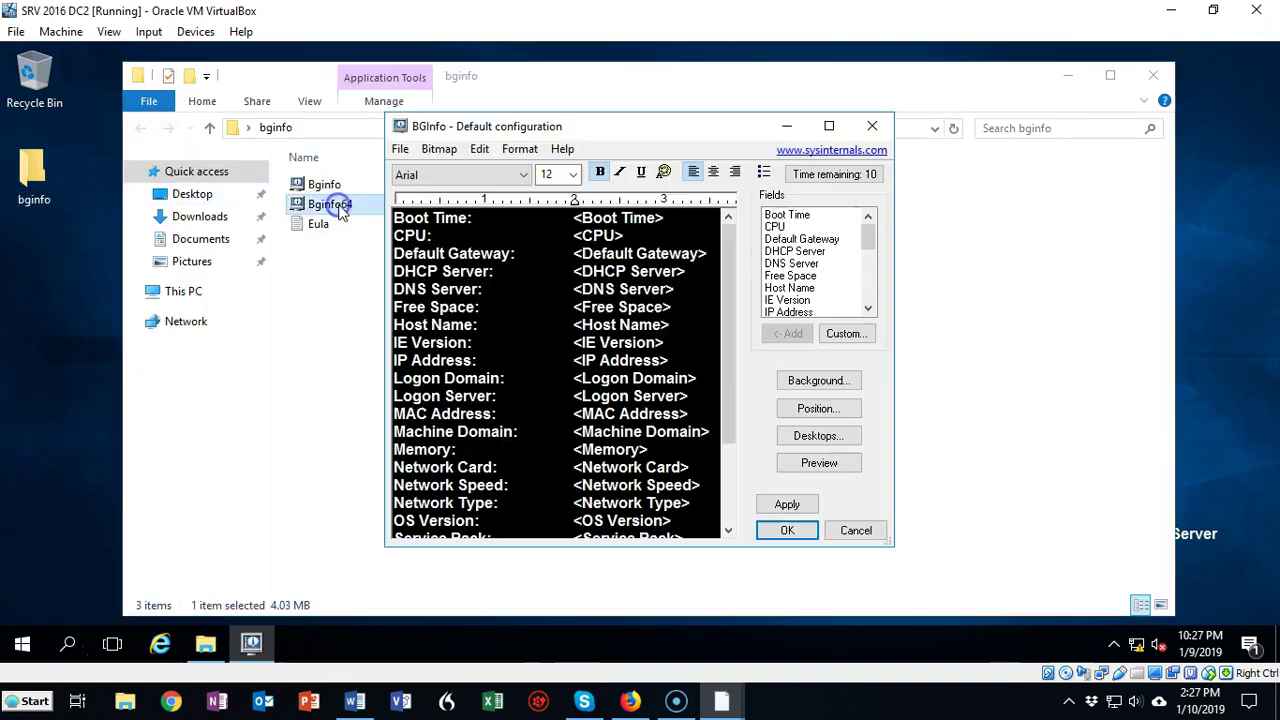
pyautogui.click(818, 410)
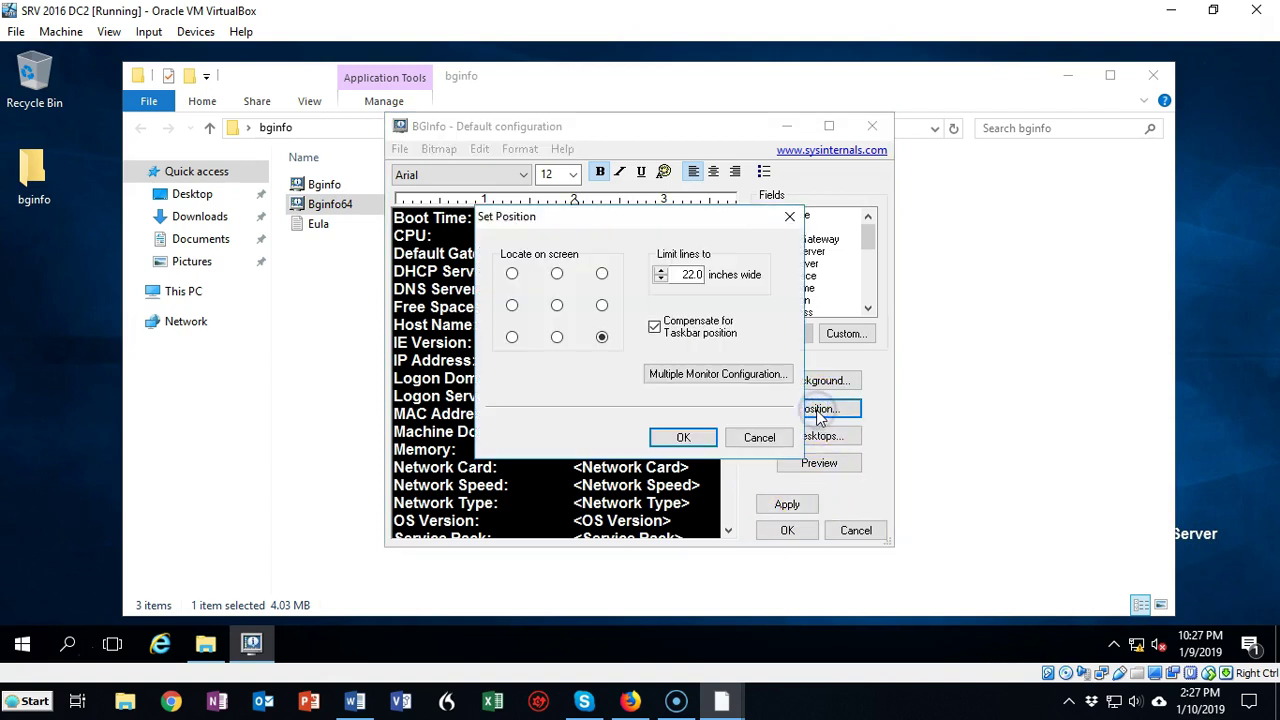
pyautogui.click(557, 339)
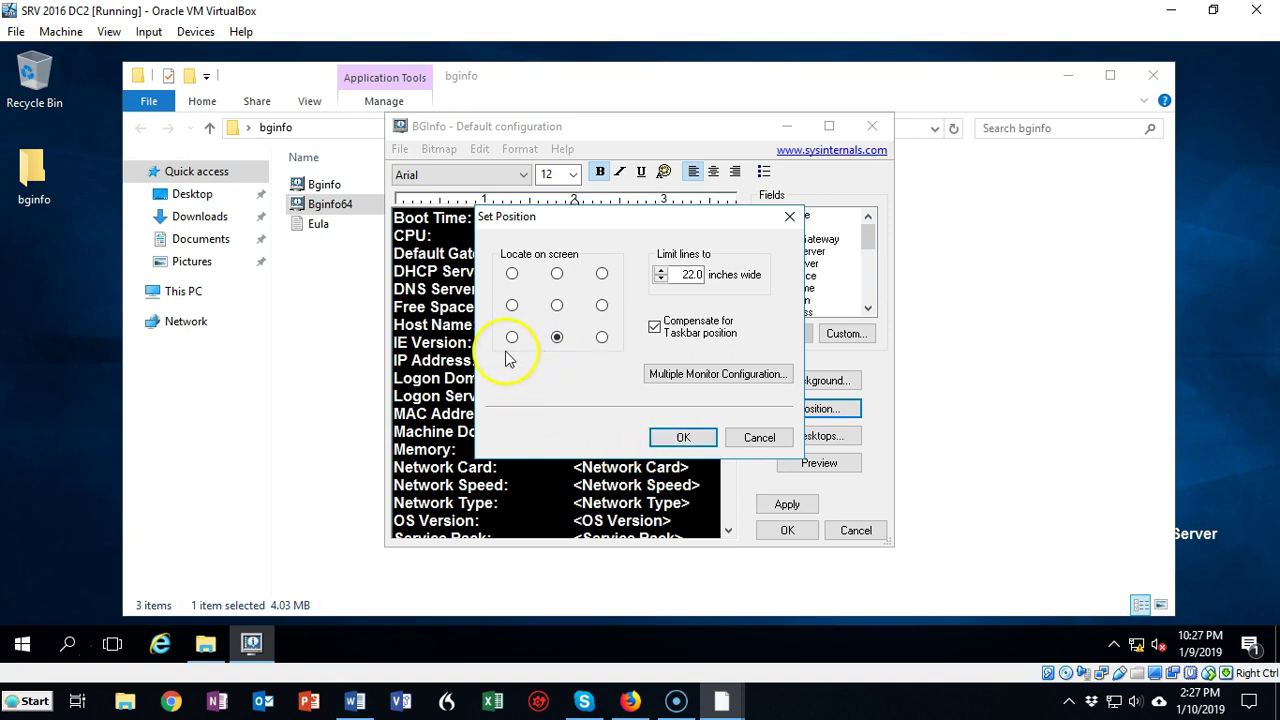
pyautogui.click(683, 437)
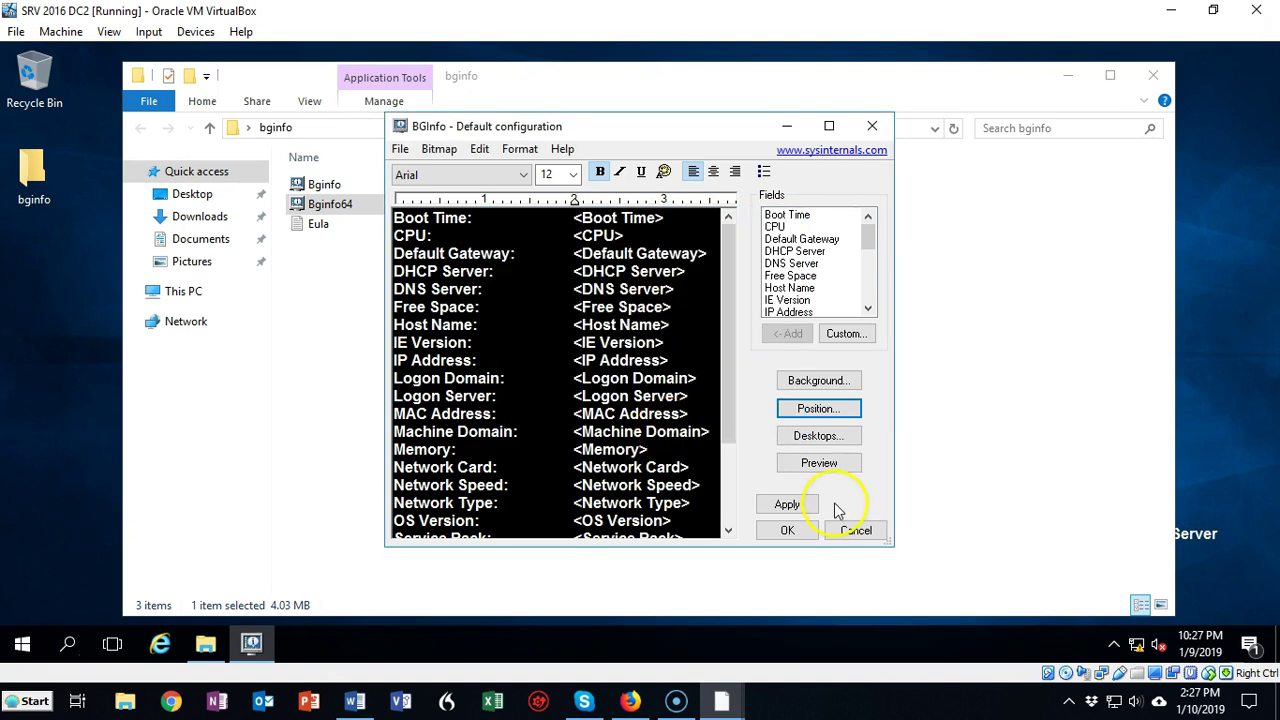
pyautogui.click(788, 531)
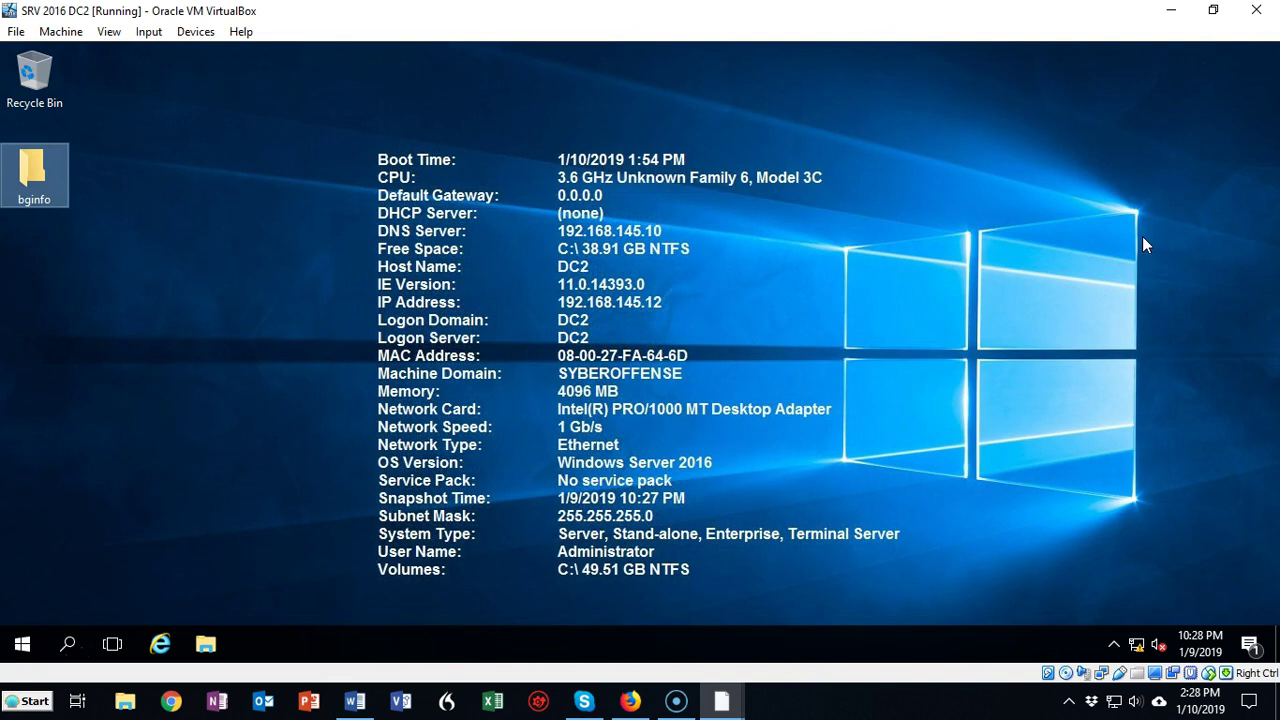
pyautogui.click(1127, 241)
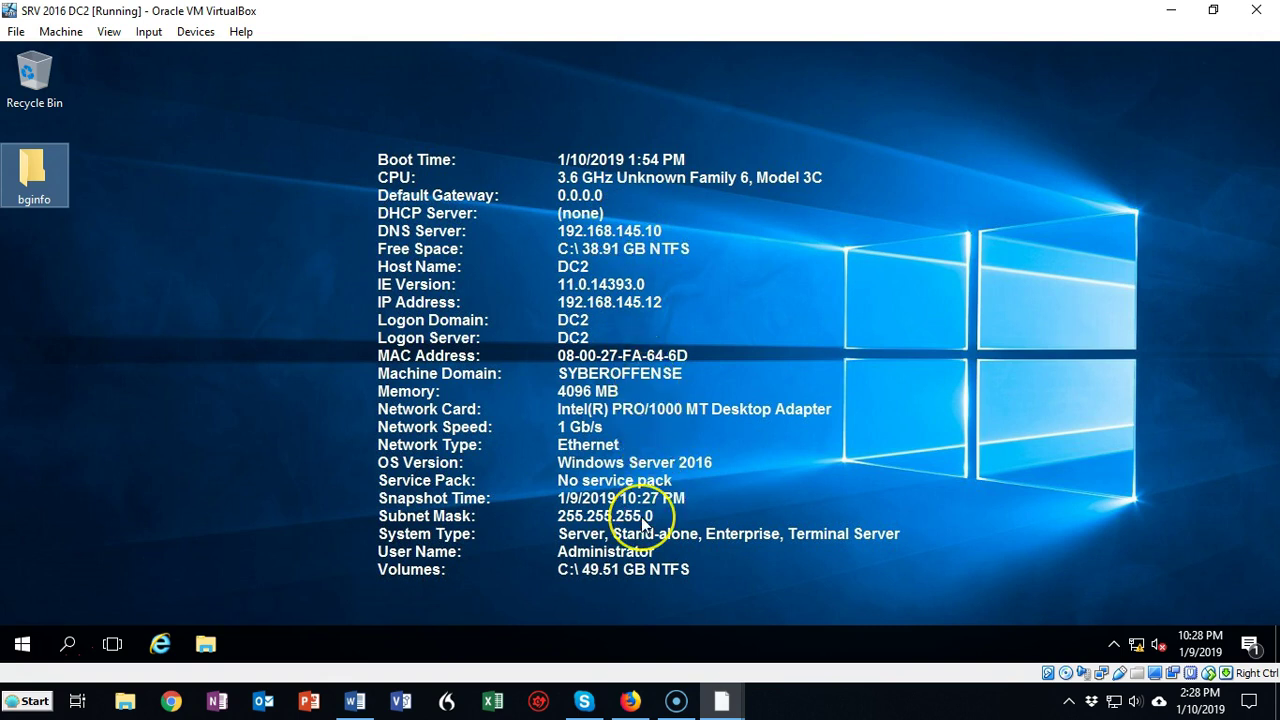
pyautogui.click(640, 570)
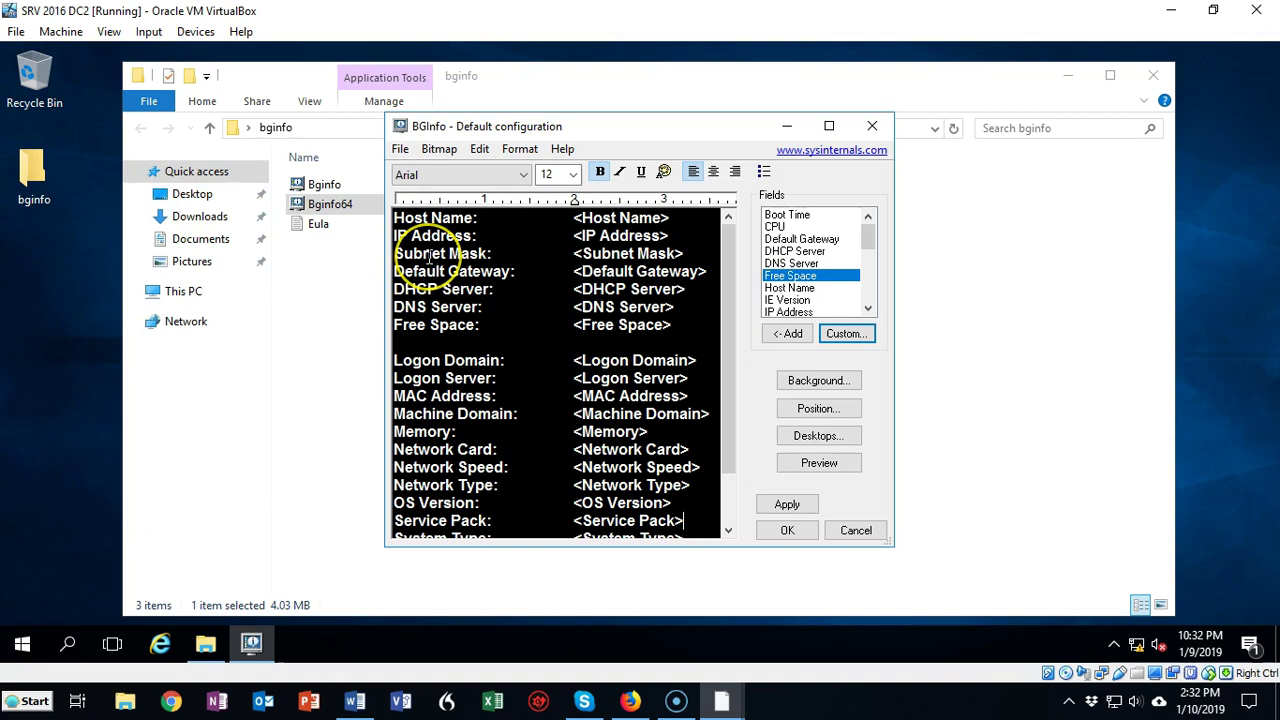
# Insert the Host Name field at the end of the Service Pack line in the layout.
pyautogui.click(542, 332)
pyautogui.scroll(-1, 542, 332)
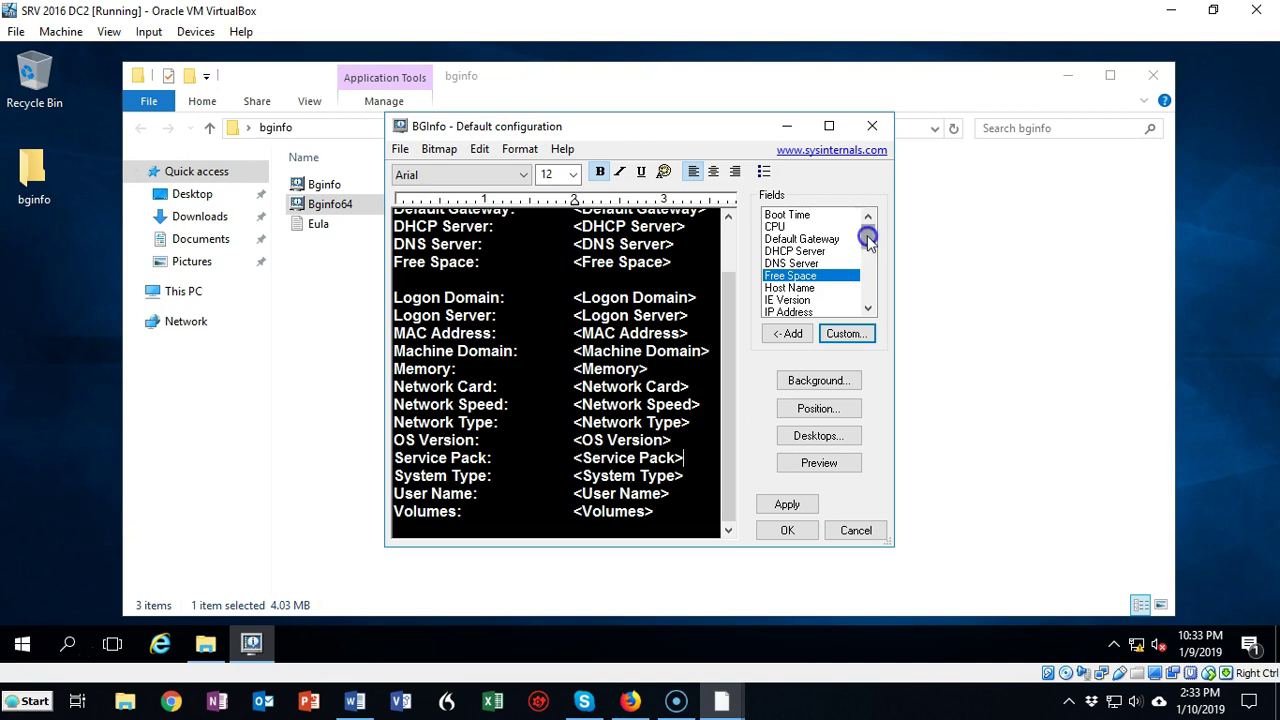
pyautogui.click(810, 277)
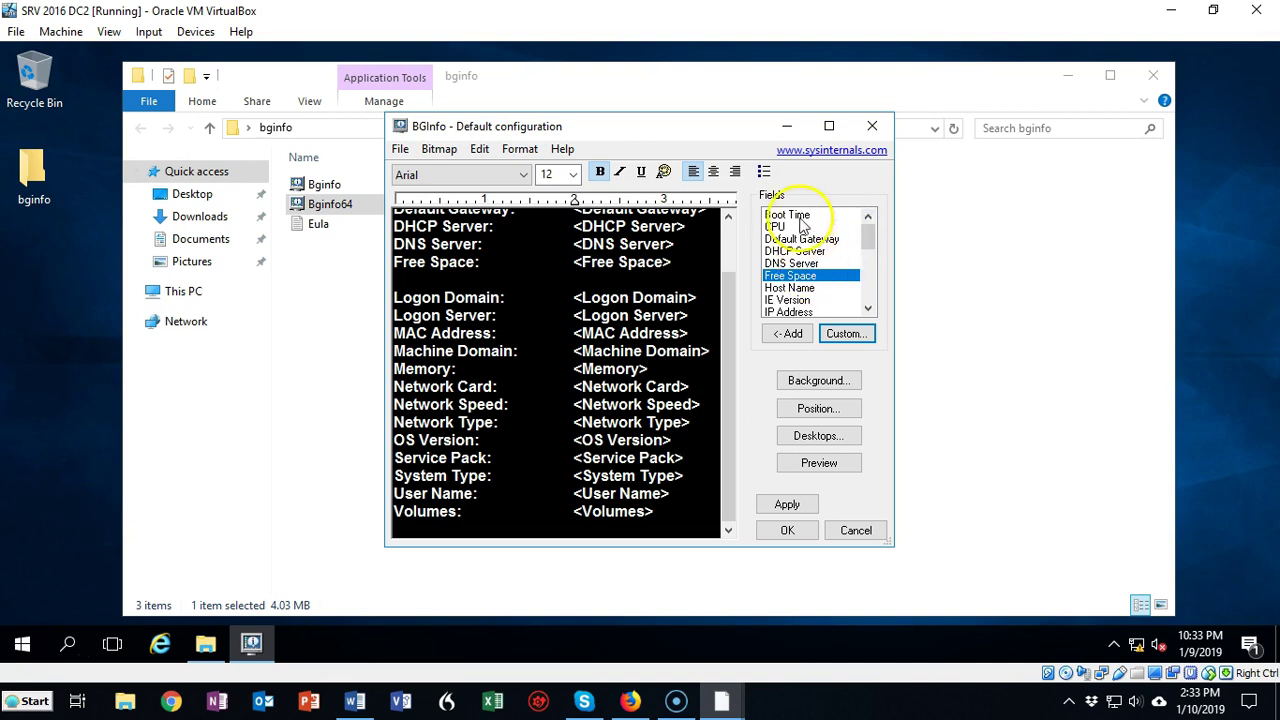
pyautogui.click(802, 289)
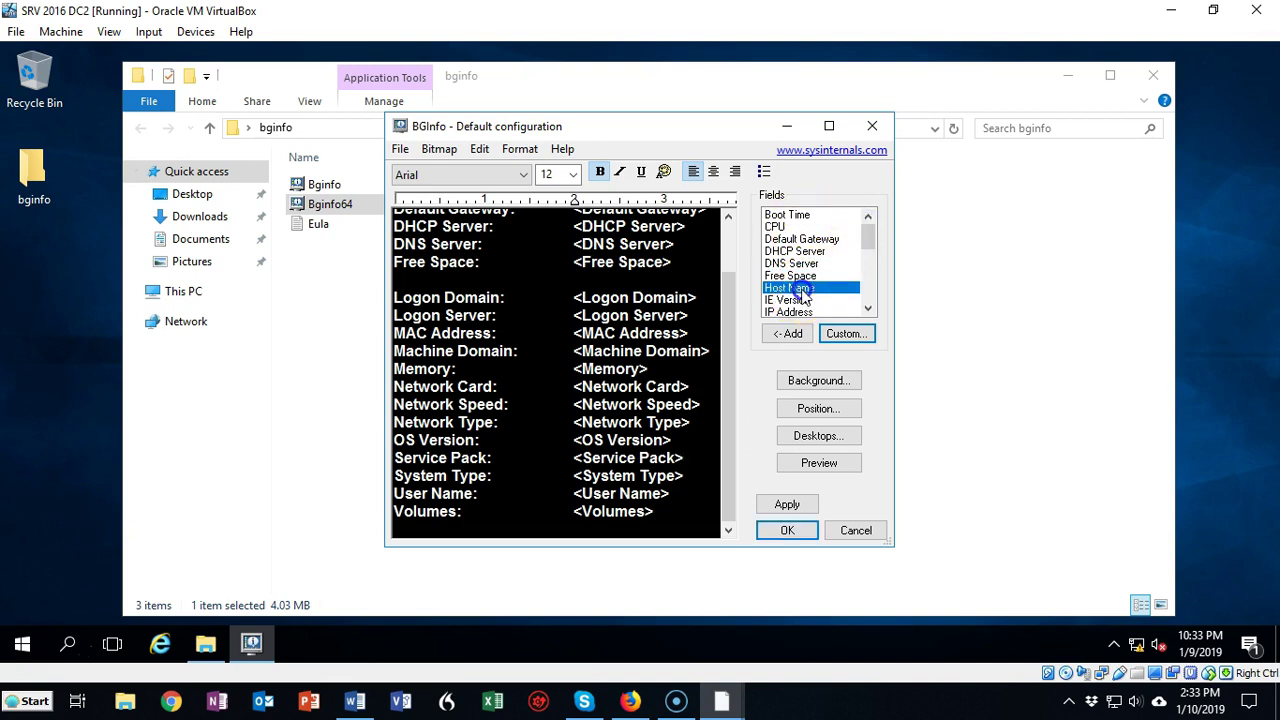
pyautogui.click(790, 336)
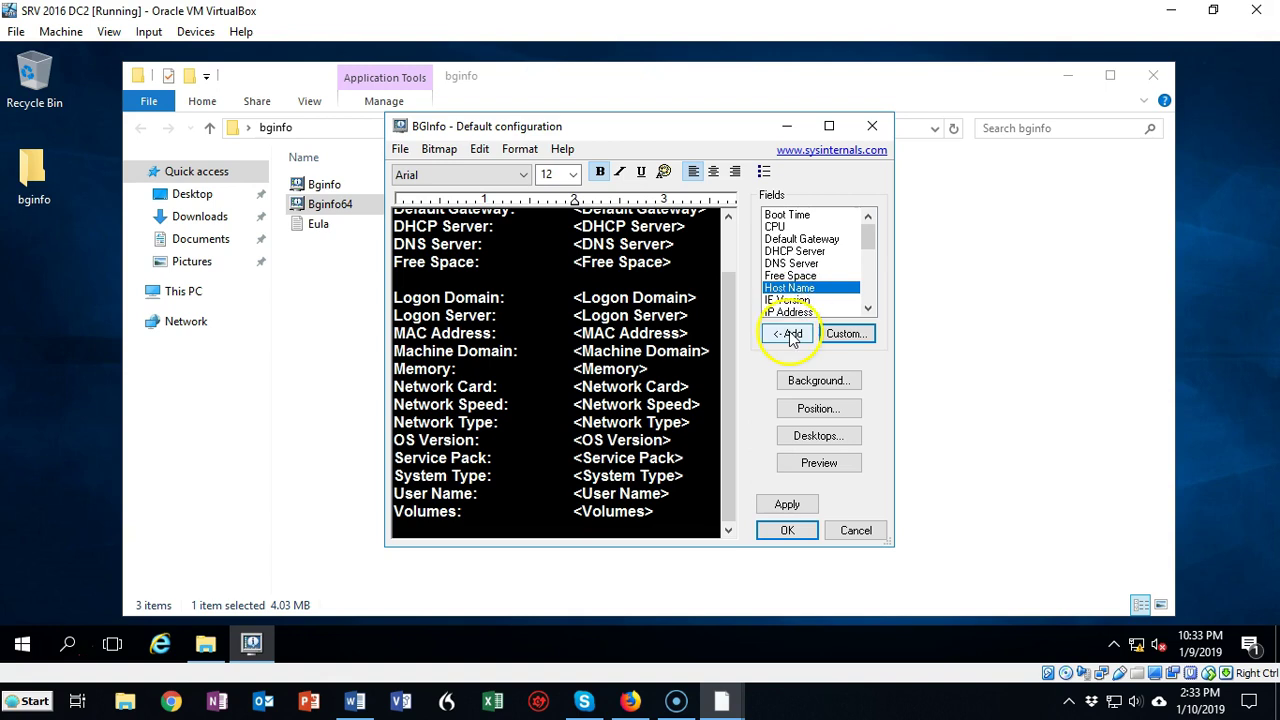
pyautogui.scroll(-1, 516, 430)
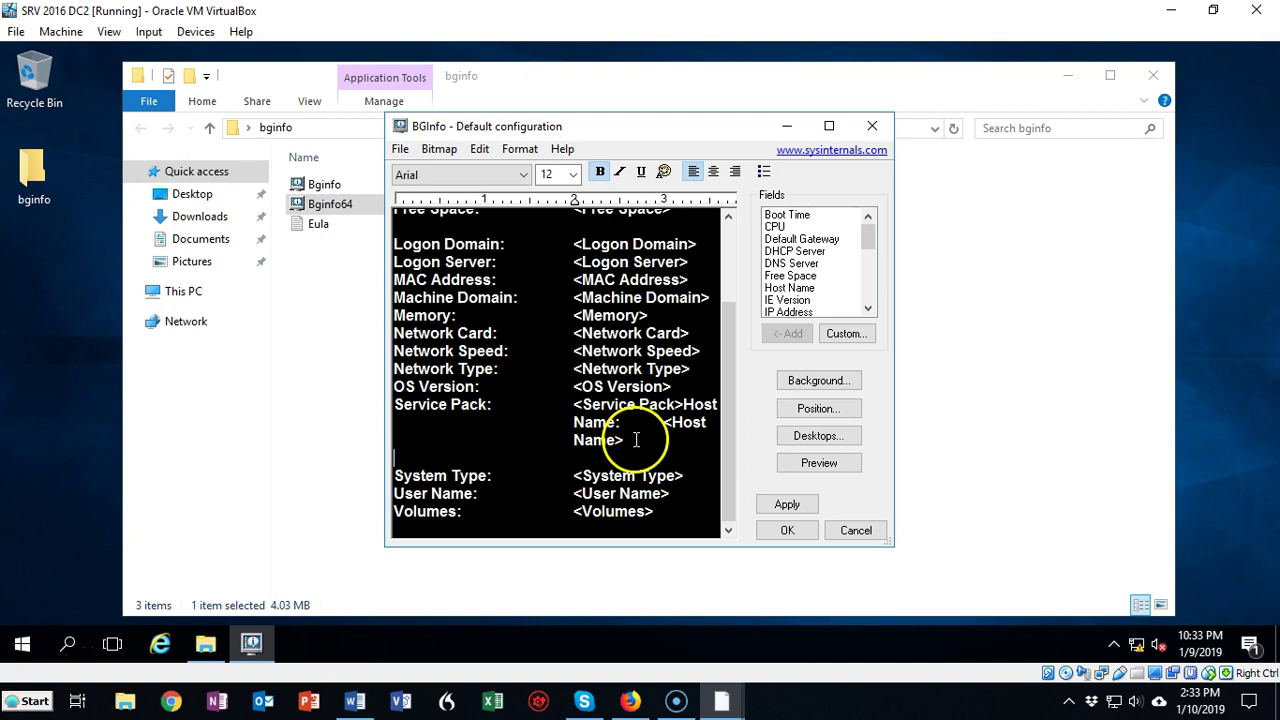
# Delete the extra <Host Name> placeholder and the "Name:" label text after the Service Pack entry.
pyautogui.moveTo(635, 440); pyautogui.dragTo(443, 441)
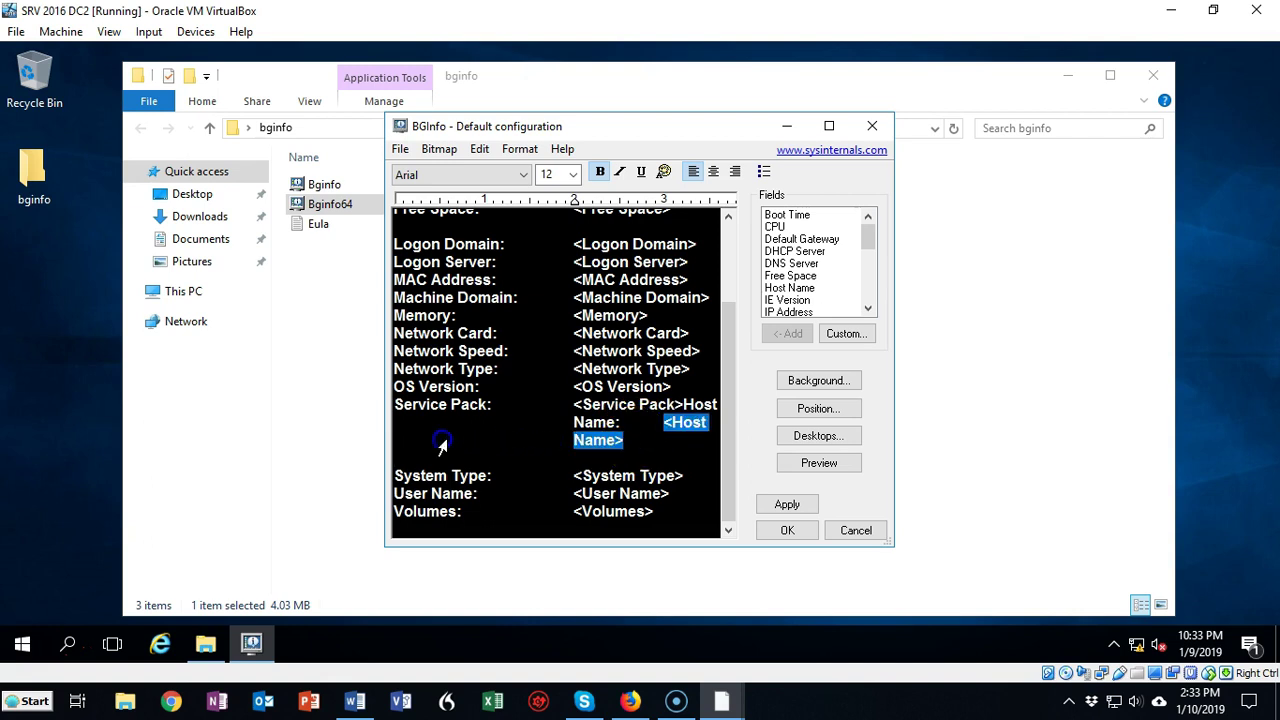
pyautogui.click(642, 422)
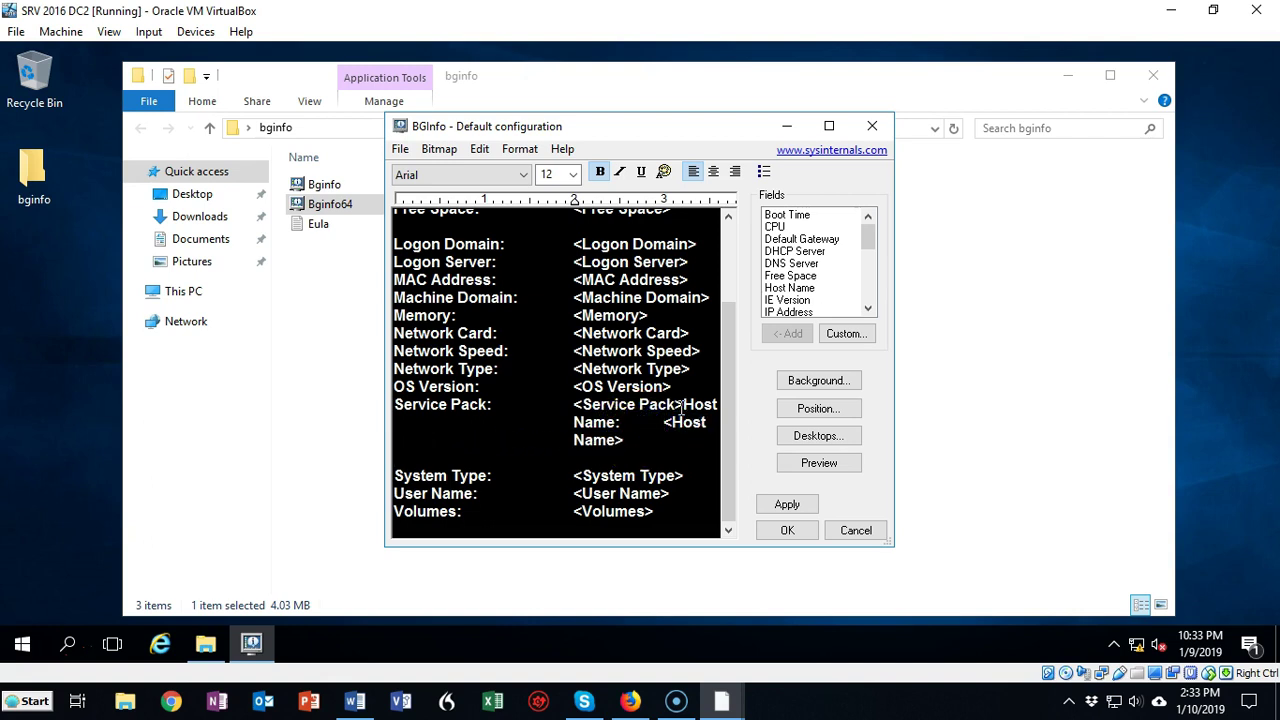
pyautogui.press('Return')
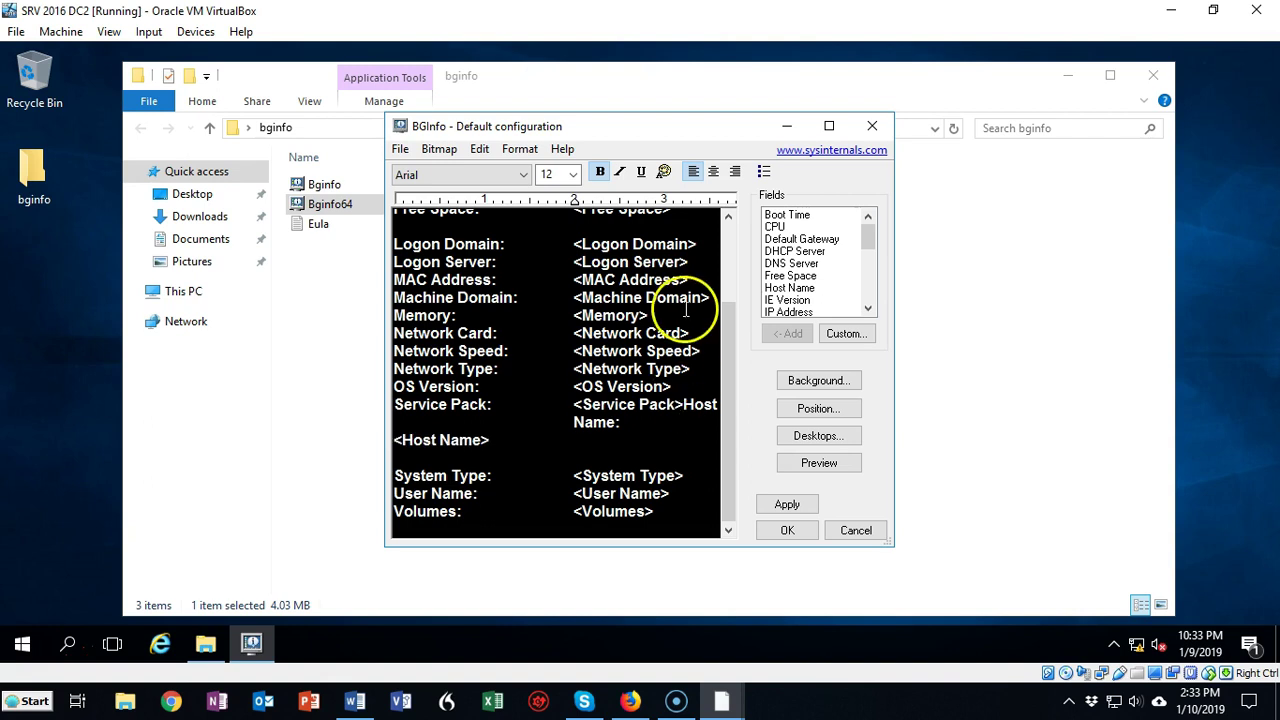
pyautogui.moveTo(537, 440); pyautogui.dragTo(324, 452)
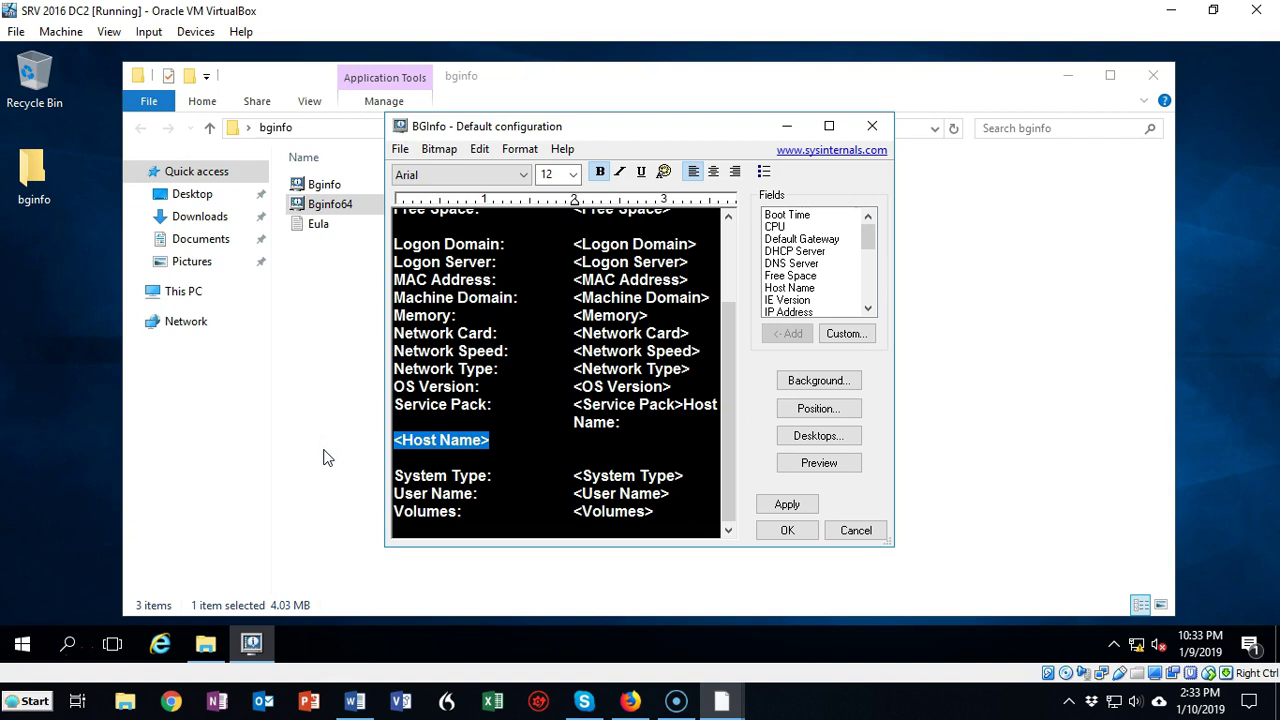
pyautogui.press('Delete')
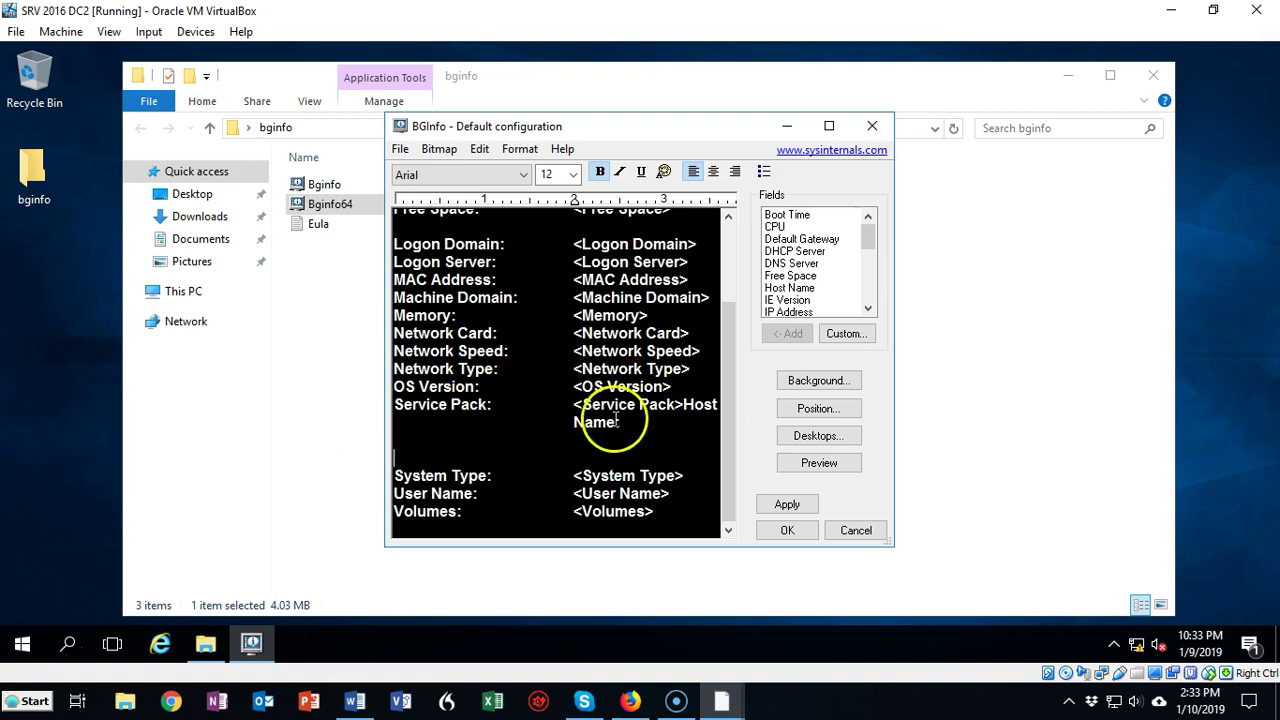
pyautogui.moveTo(576, 422); pyautogui.dragTo(630, 426)
pyautogui.press('Delete')
# Remove the blank lines between the Service Pack and System Type entries, keeping System Type on its own line.
pyautogui.click(397, 475)
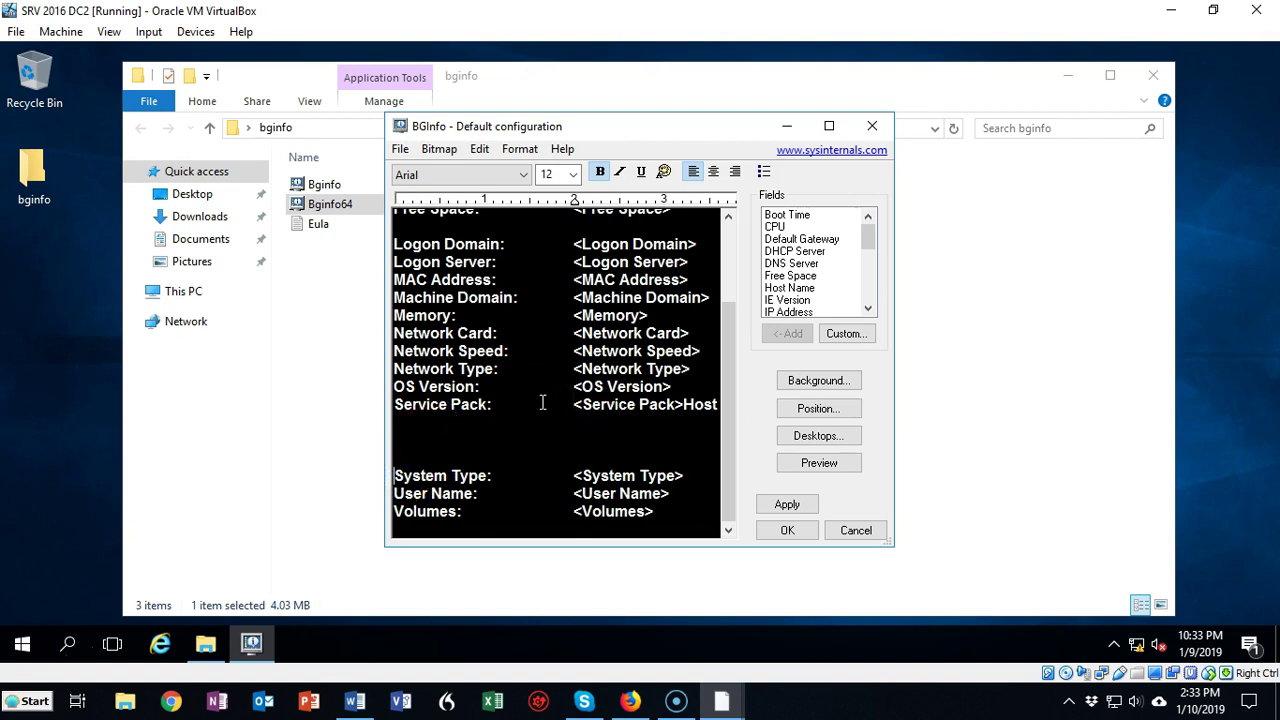
pyautogui.press('BackSpace')
pyautogui.press('BackSpace')
pyautogui.press('BackSpace')
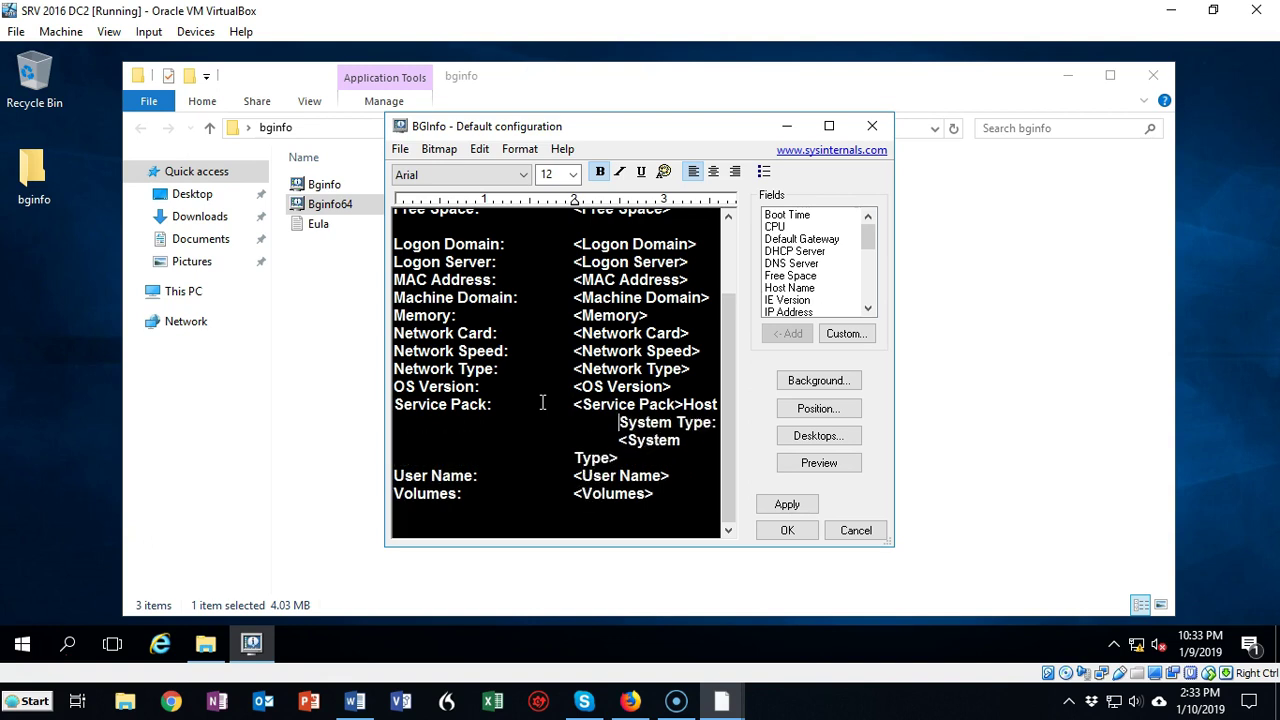
pyautogui.press('Return')
pyautogui.doubleClick(573, 414)
pyautogui.press('BackSpace')
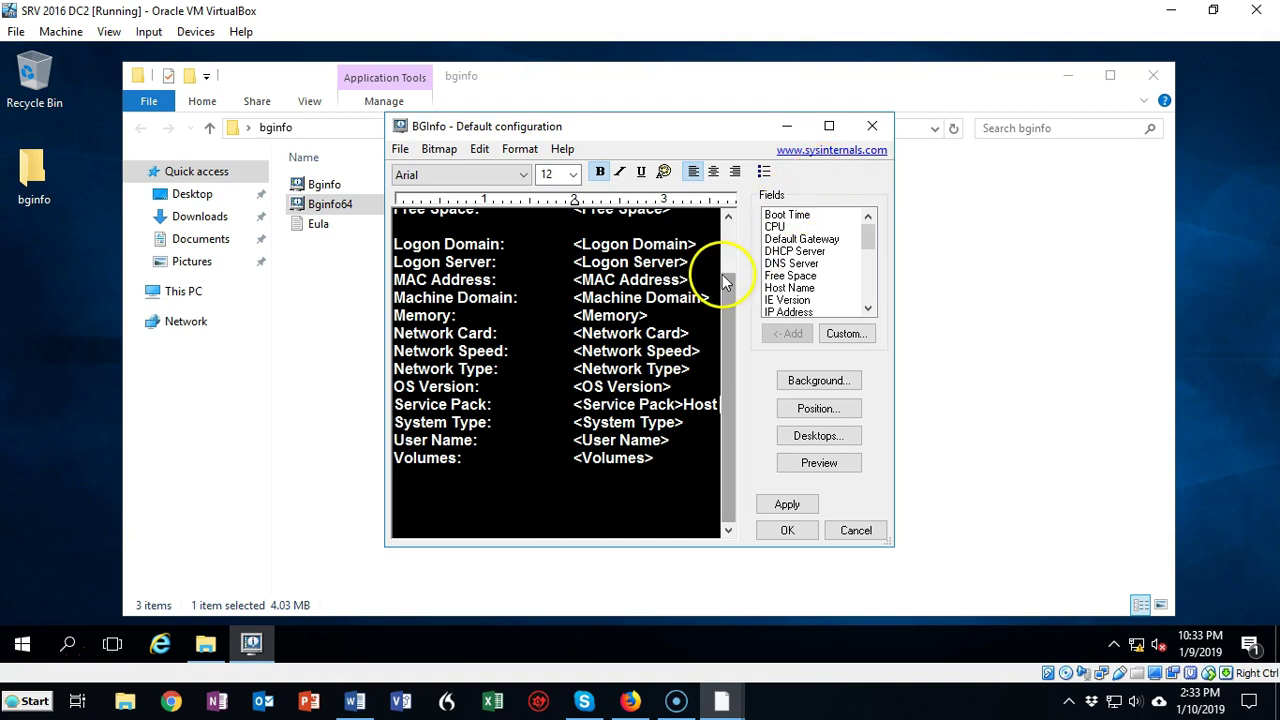
# Look at the user-defined fields list without defining a new field.
pyautogui.scroll(3, 670, 318)
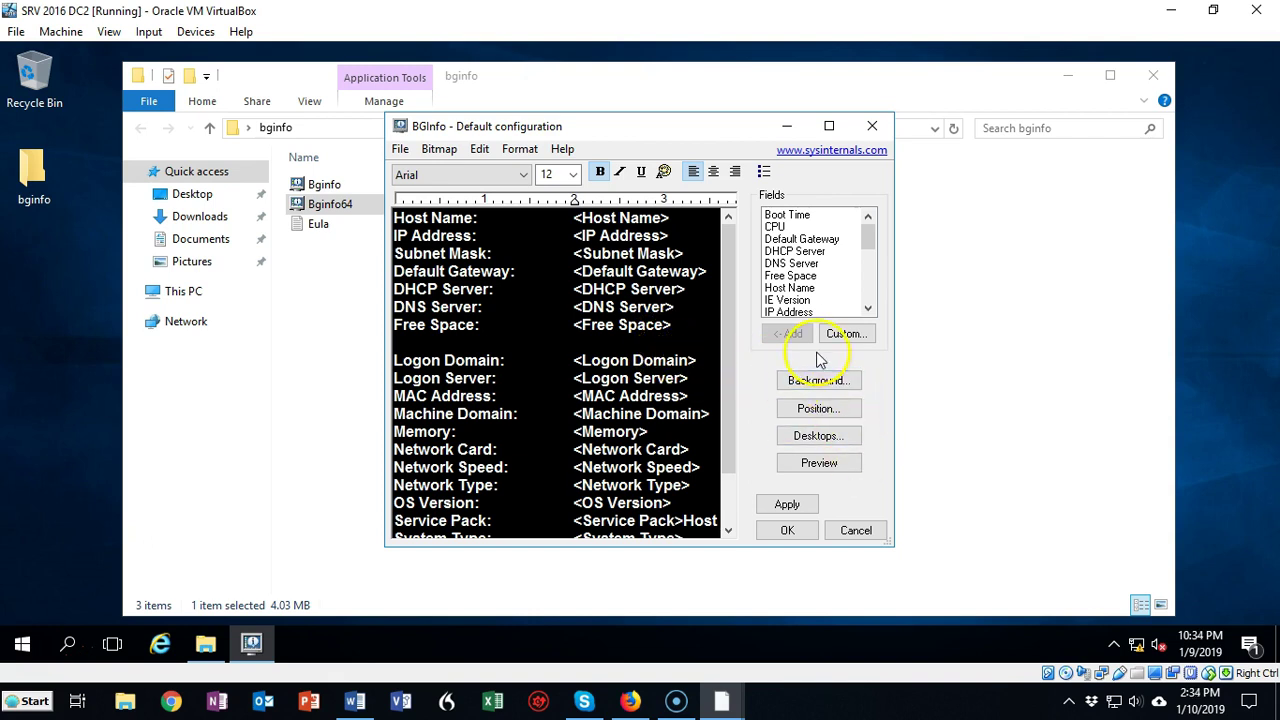
pyautogui.click(850, 338)
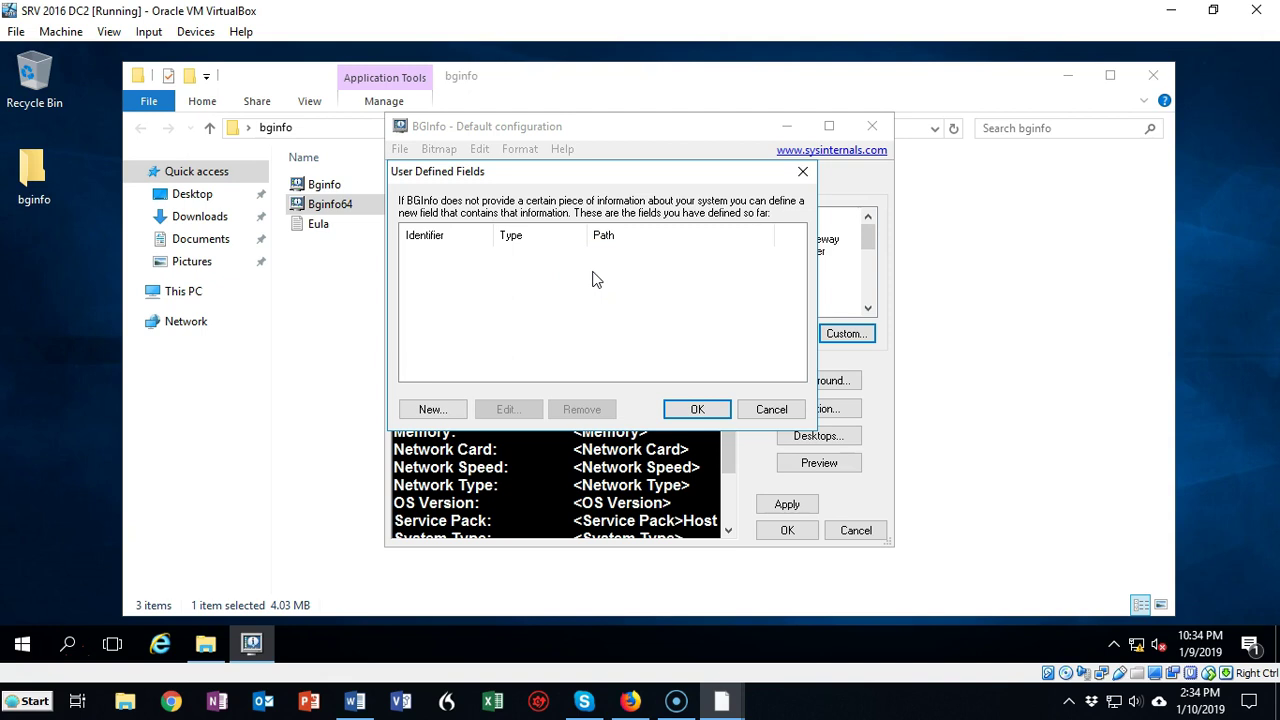
pyautogui.click(768, 409)
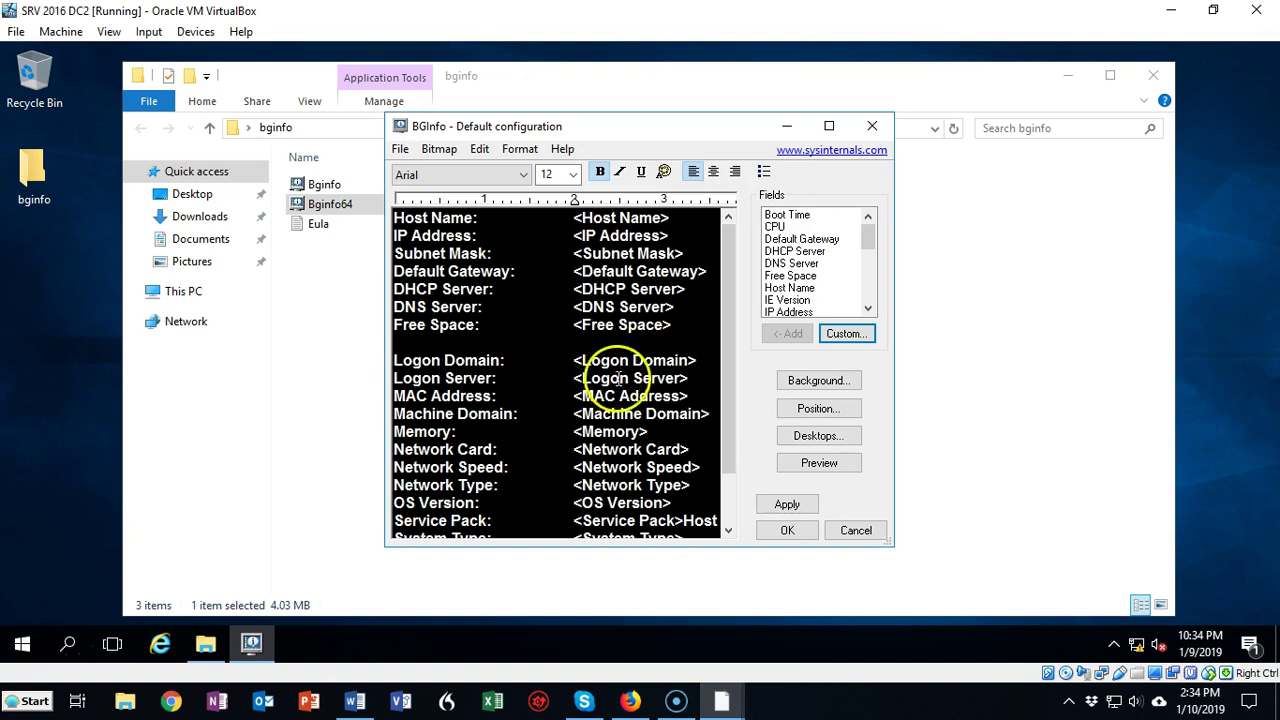
# Apply the edited BGInfo layout to the desktop and close the bginfo folder window.
pyautogui.click(787, 504)
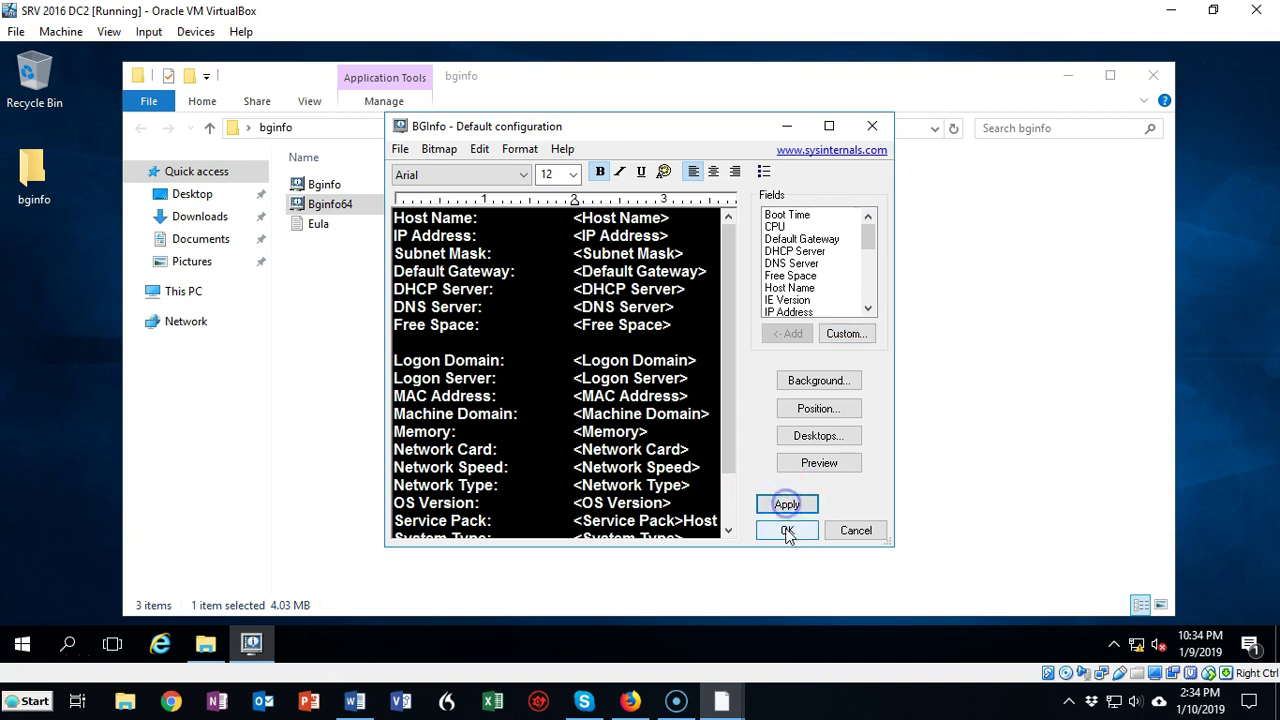
pyautogui.click(787, 530)
pyautogui.click(1152, 76)
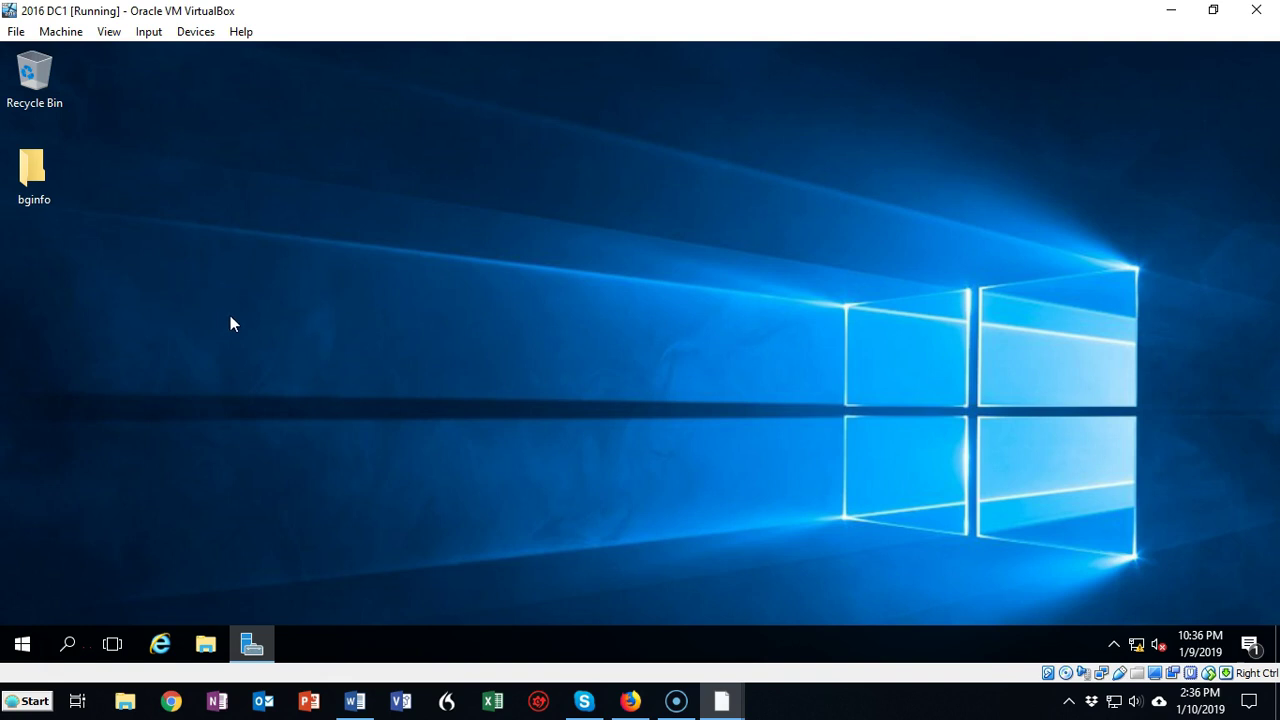
# On the 2016 DC1 virtual machine, run Bginfo64 from the bginfo folder and accept the license agreement.
pyautogui.doubleClick(31, 172)
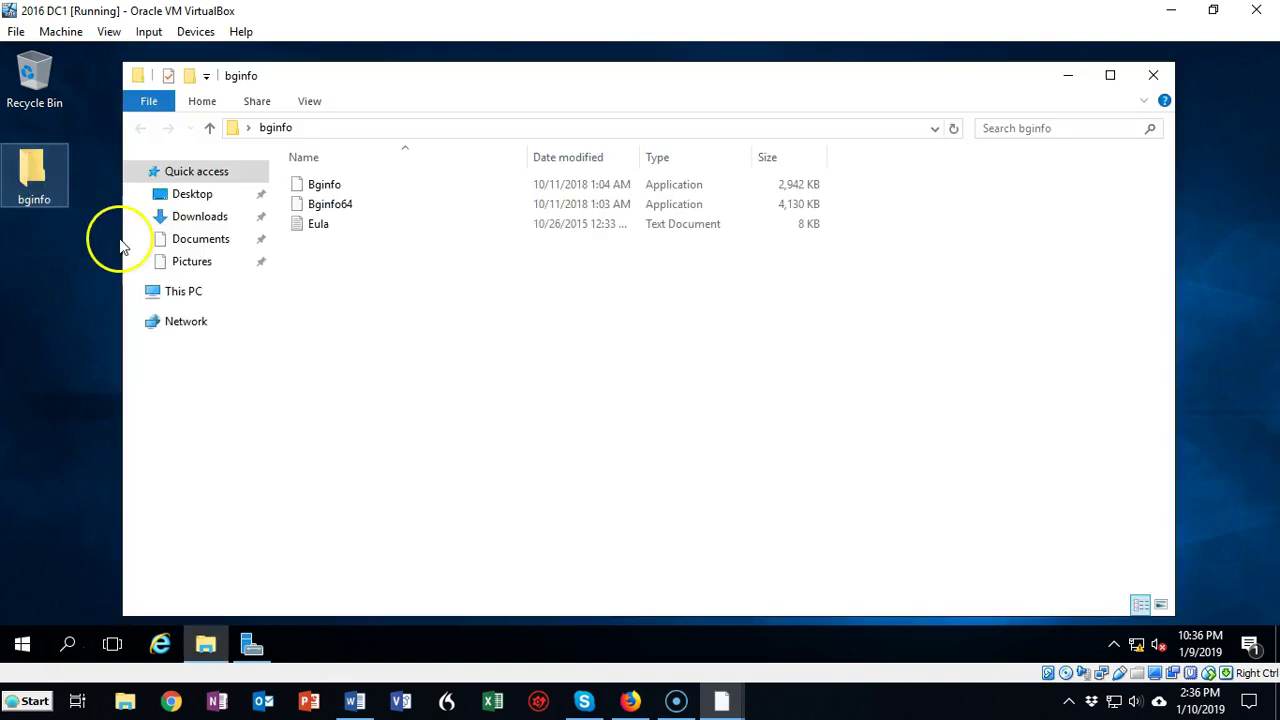
pyautogui.doubleClick(341, 210)
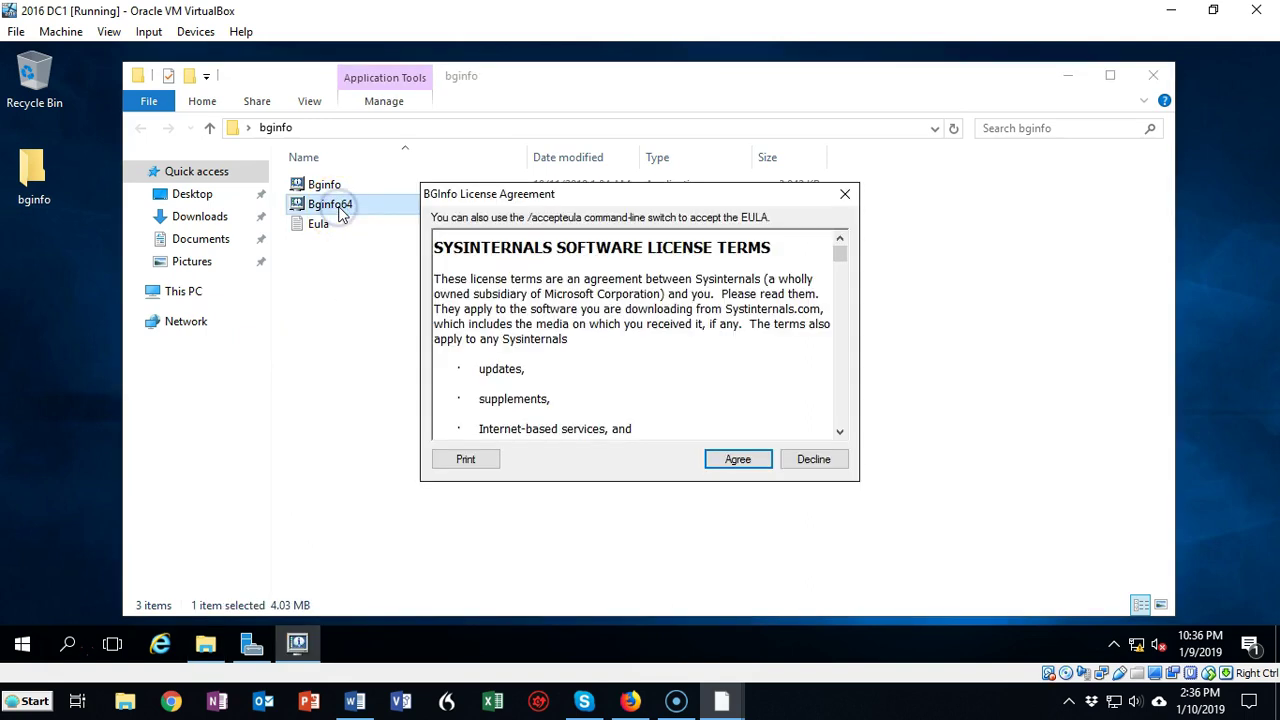
pyautogui.click(733, 464)
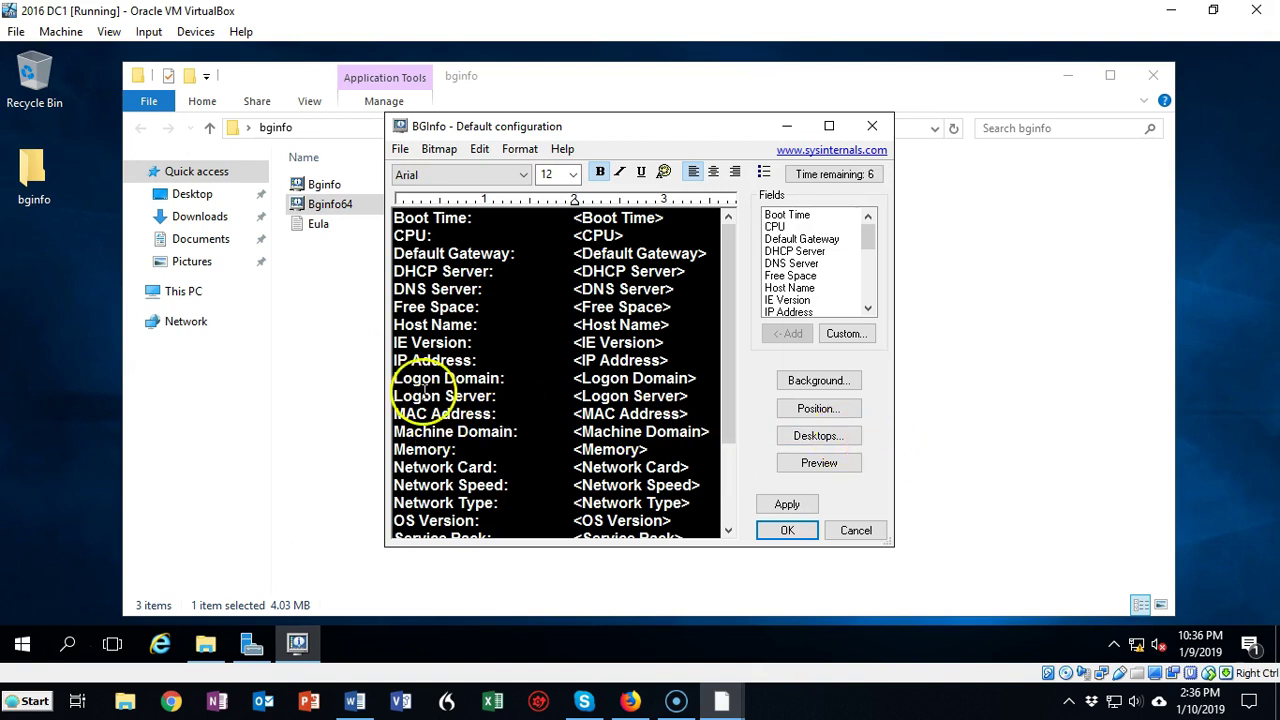
# Delete the IE Version line and clear the Network Type entry from the BGInfo layout, and check the remaining entries and available fields.
pyautogui.moveTo(395, 342); pyautogui.dragTo(670, 345)
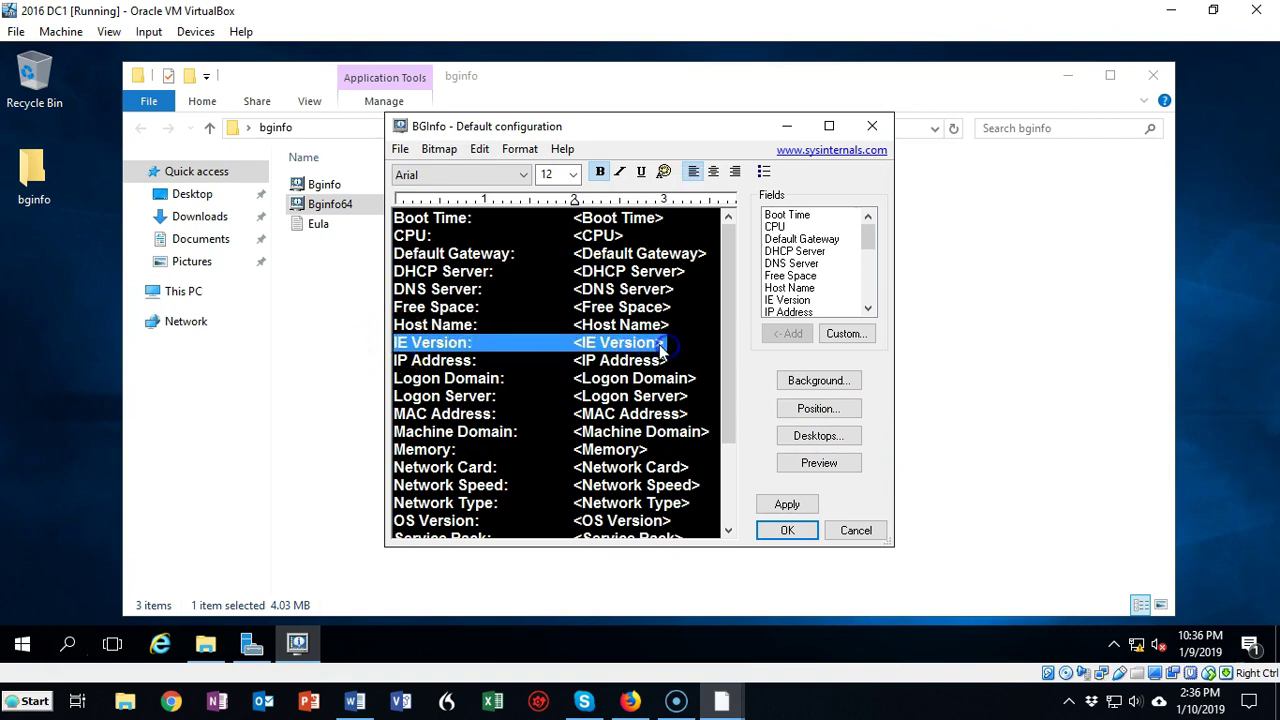
pyautogui.press('Delete')
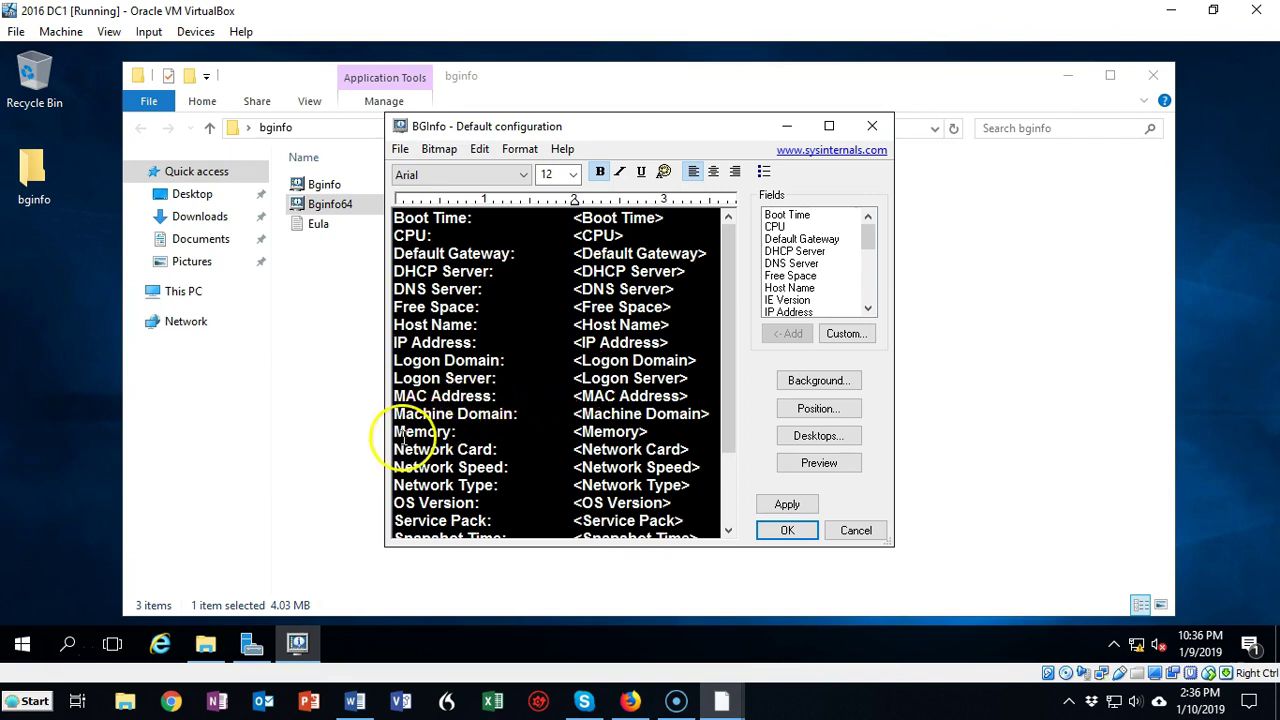
pyautogui.moveTo(393, 485); pyautogui.dragTo(677, 490)
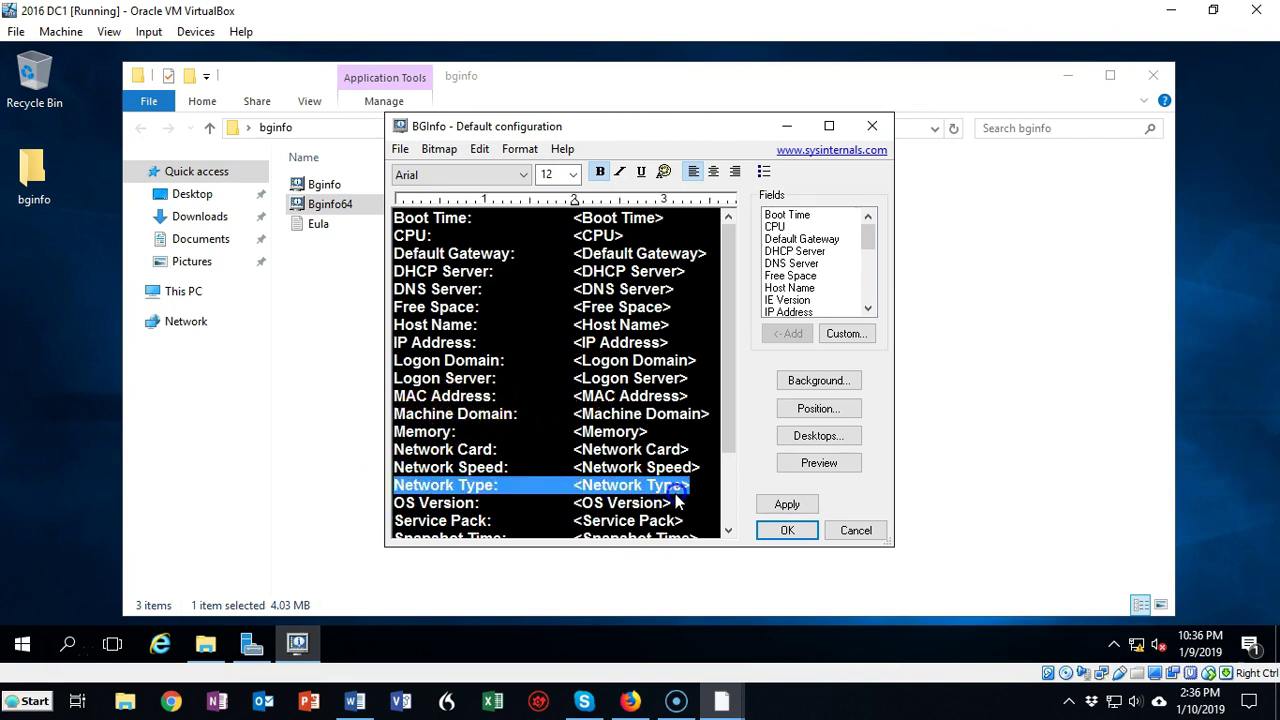
pyautogui.press('Delete')
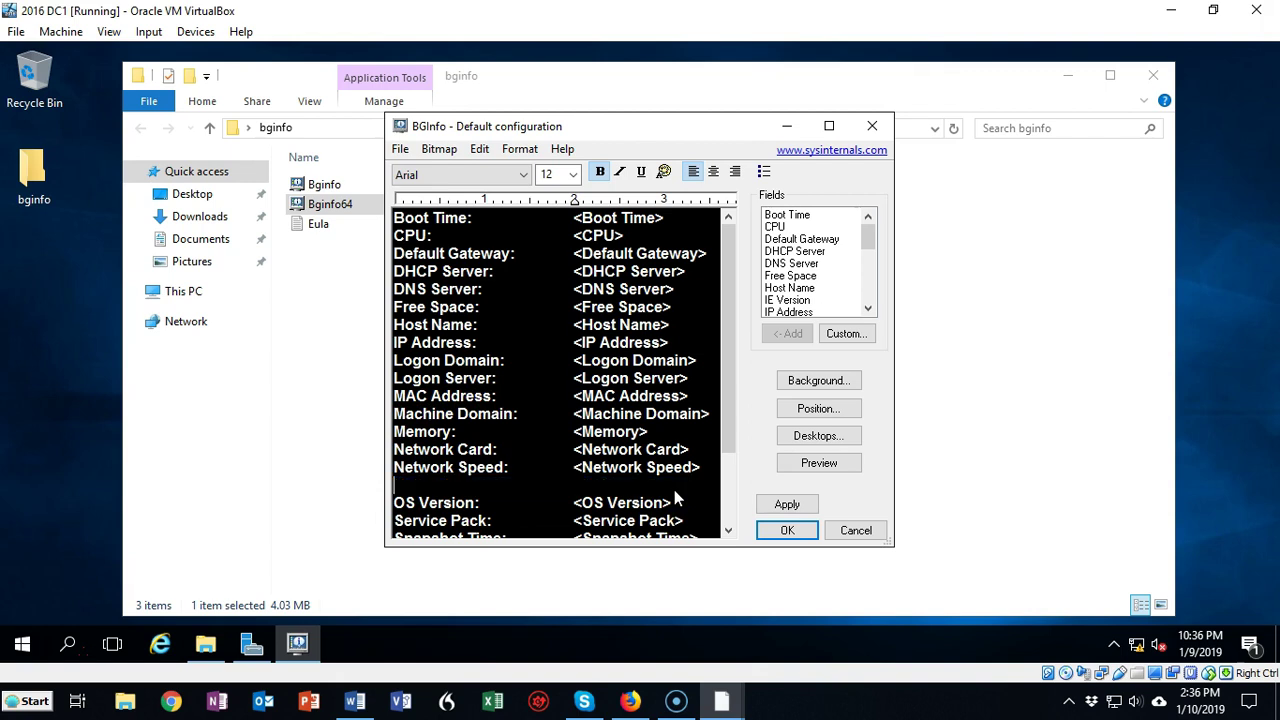
pyautogui.scroll(-2, 645, 458)
pyautogui.scroll(-1, 645, 458)
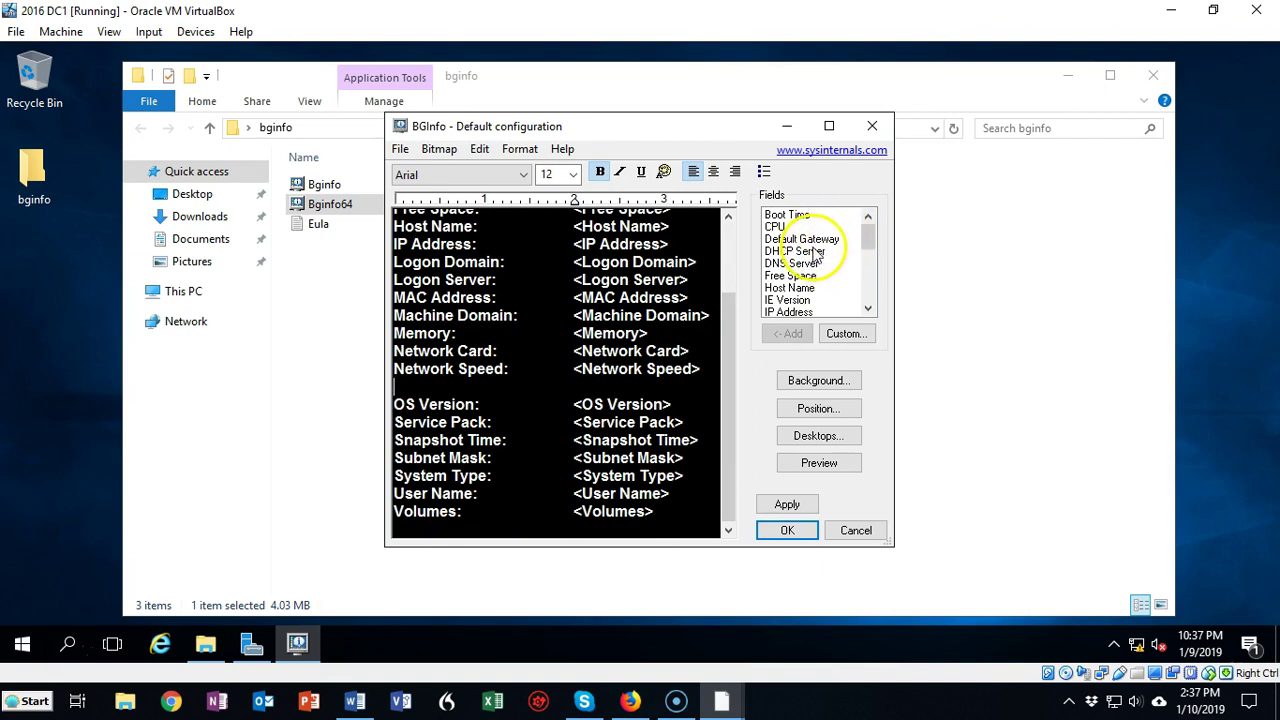
pyautogui.moveTo(868, 237); pyautogui.dragTo(872, 305)
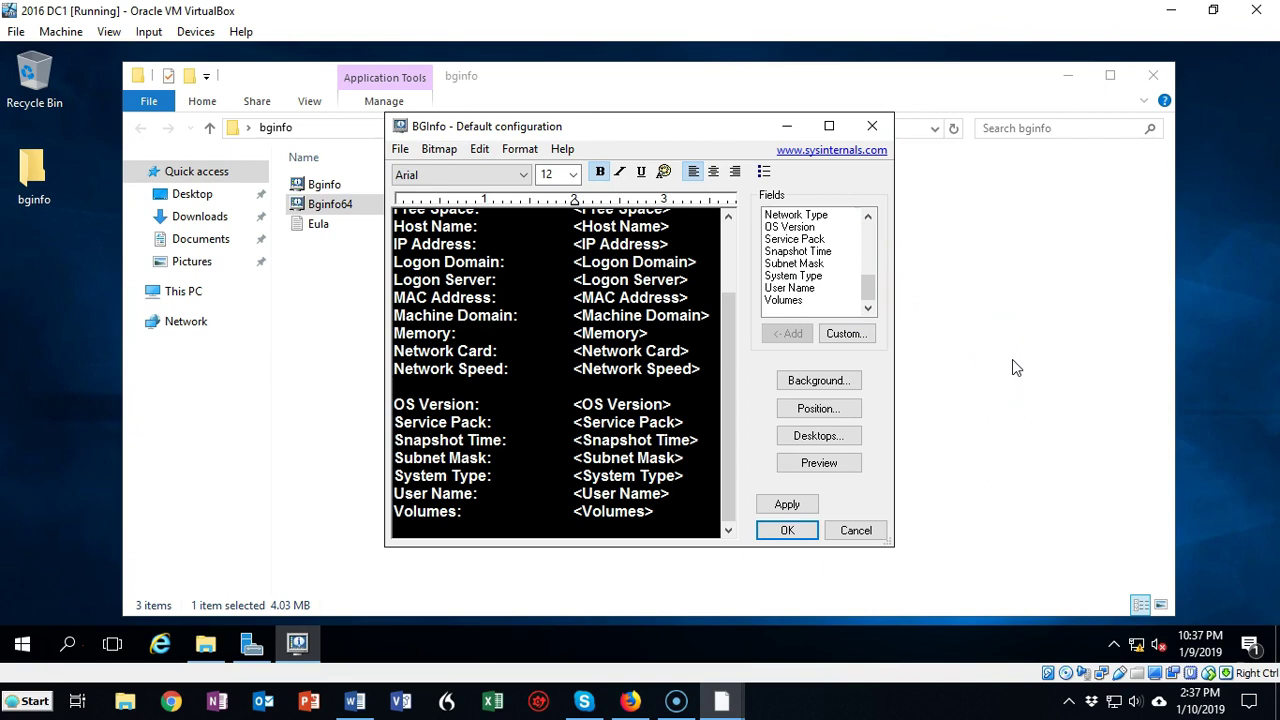
# Position the BGInfo text at the centre of the screen and apply the layout to the DC1 desktop.
pyautogui.click(818, 409)
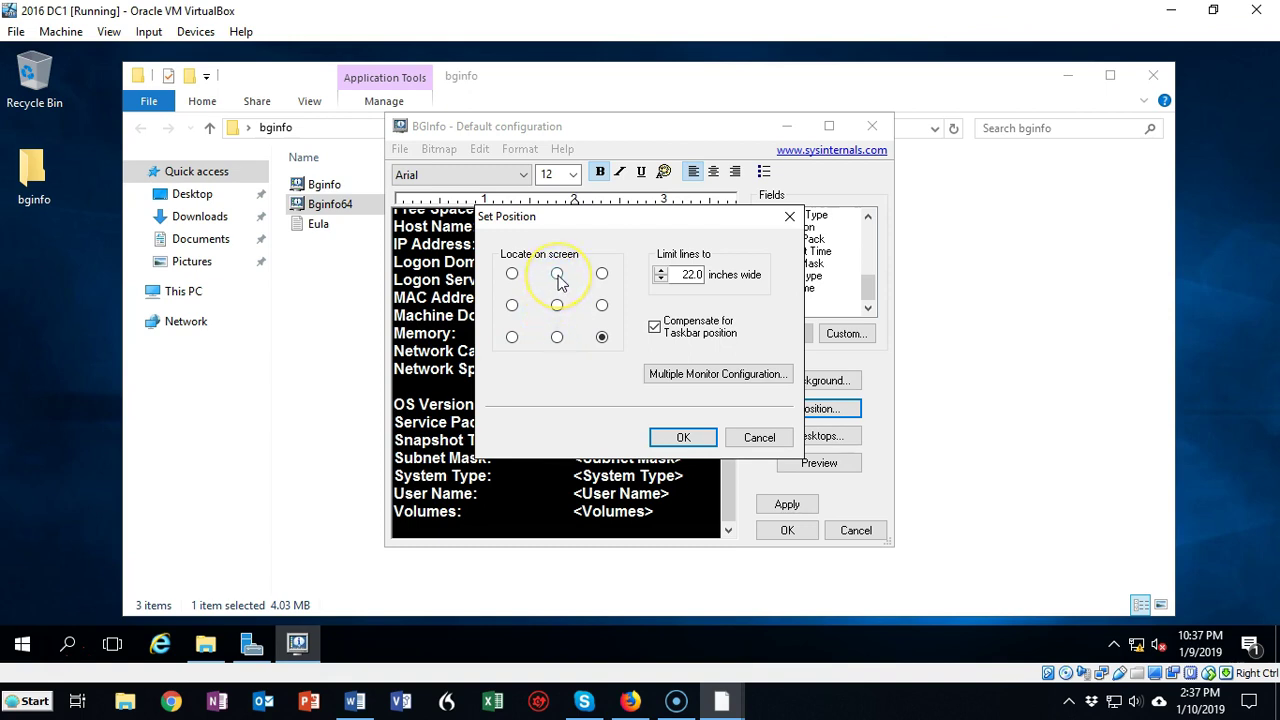
pyautogui.click(602, 275)
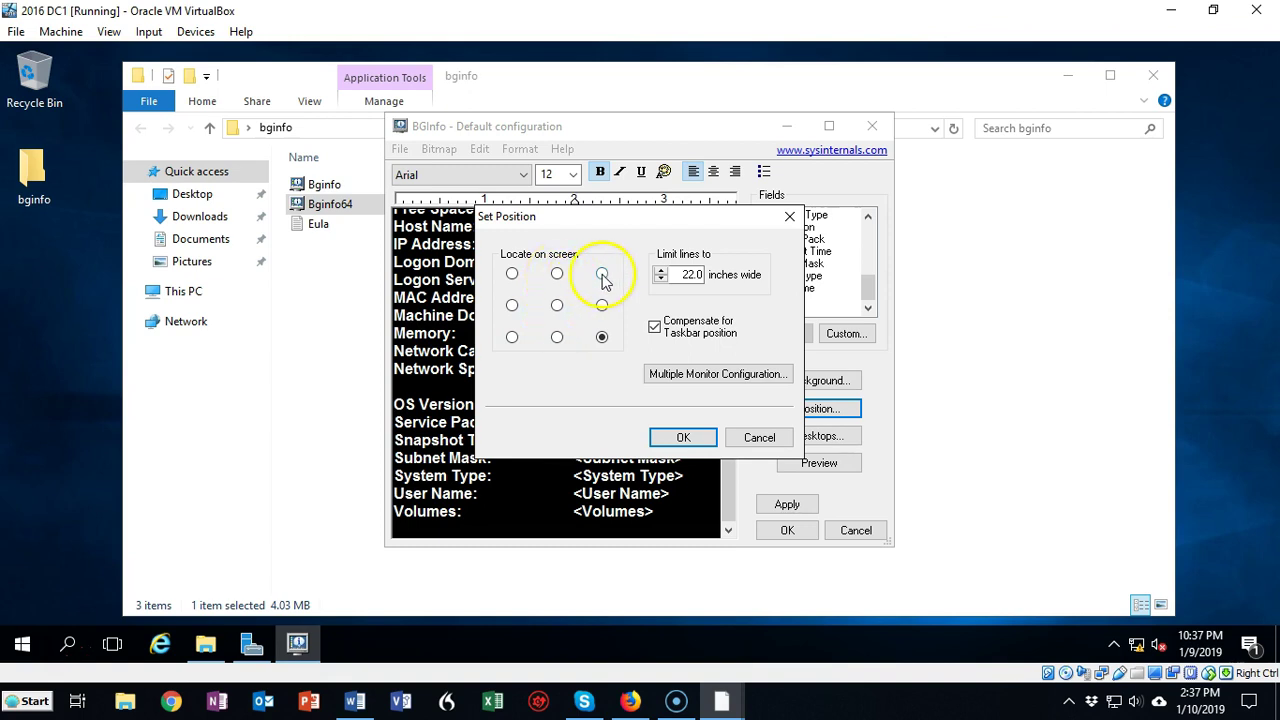
pyautogui.click(684, 441)
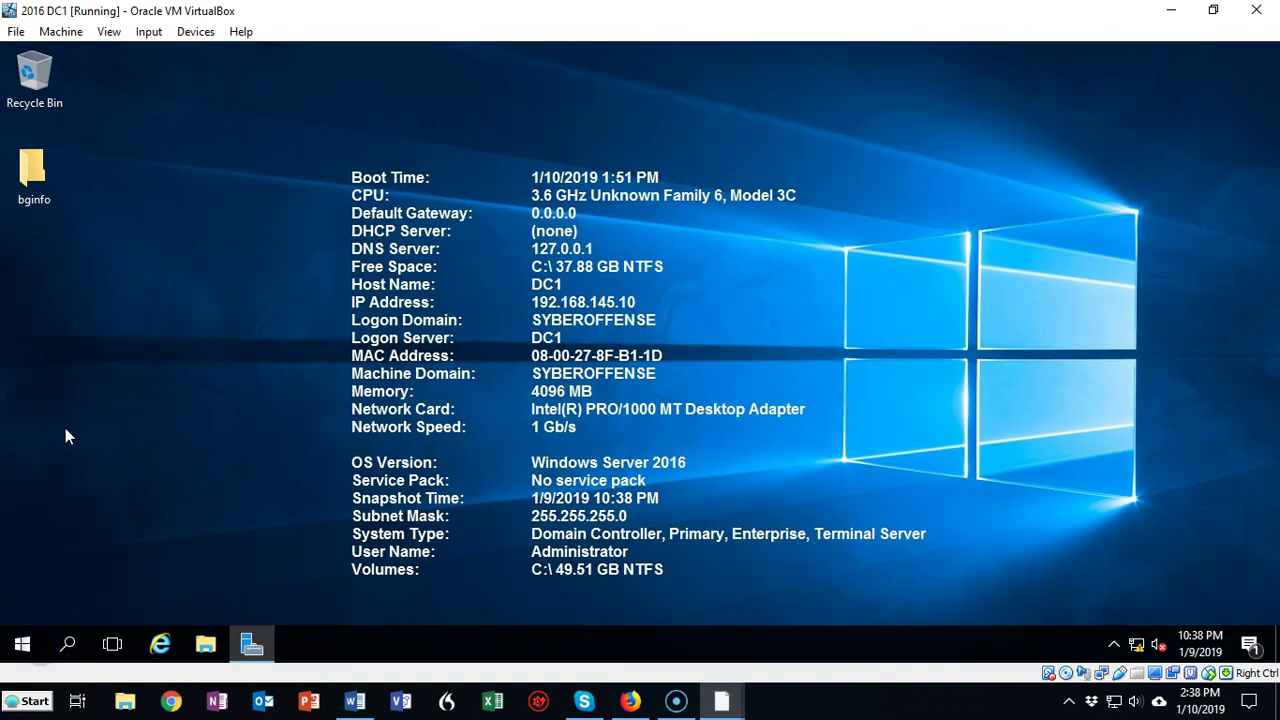
pyautogui.click(60, 442)
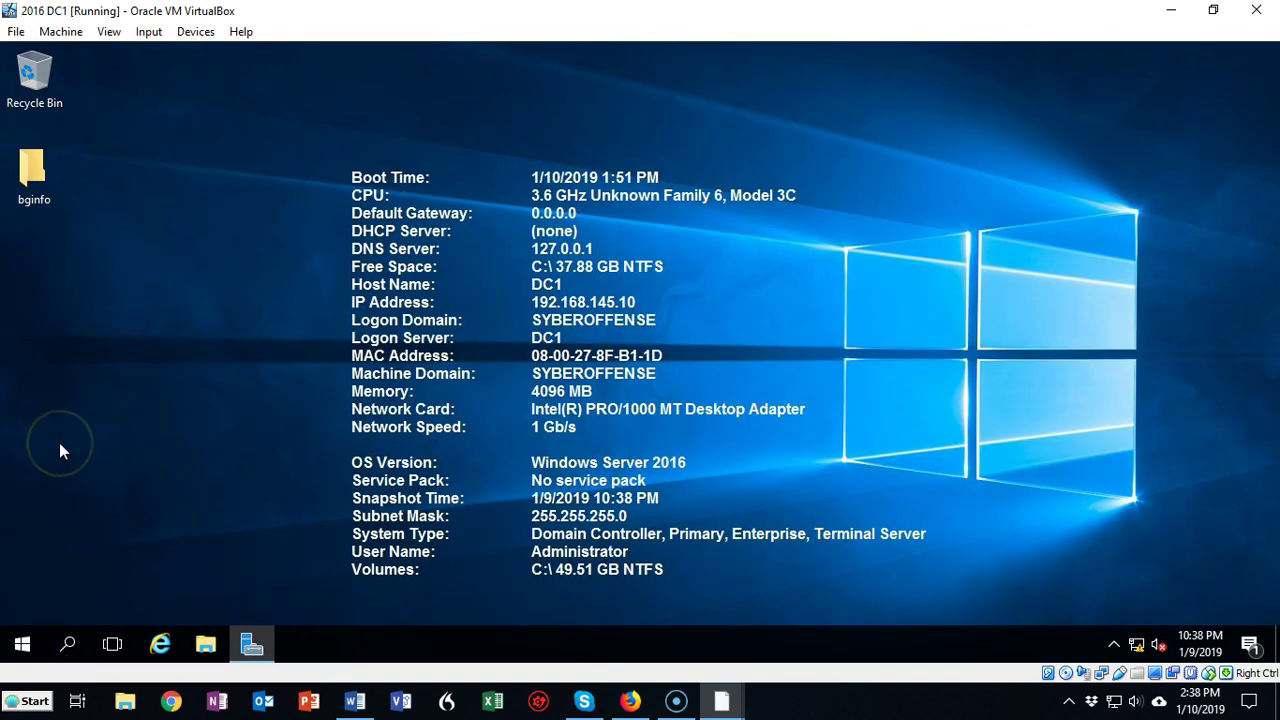